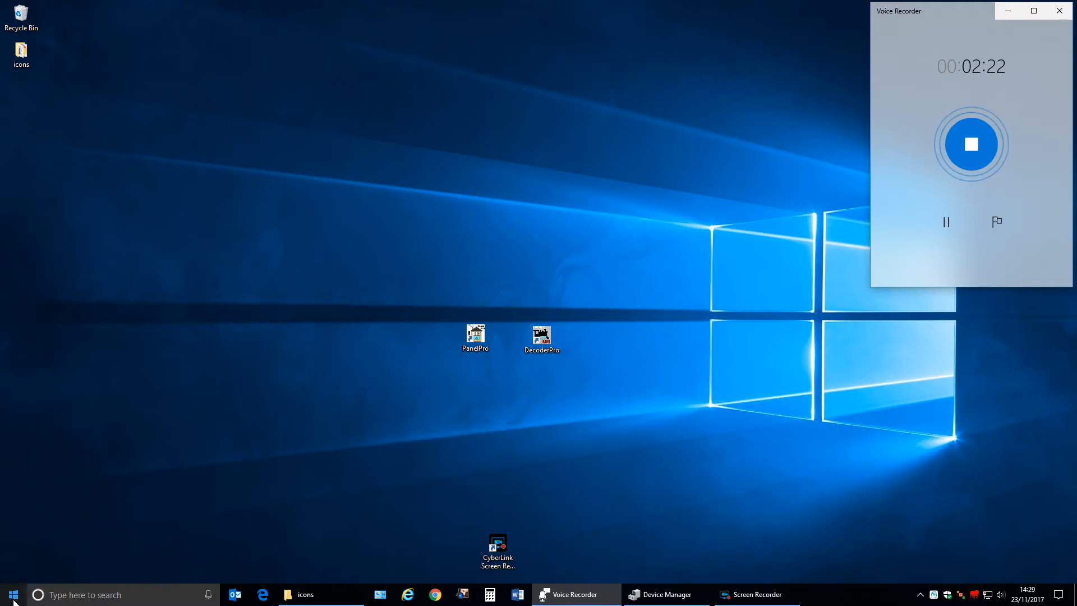
Check the COM port assigned to the USB serial device in Device Manager and close the window.
right_click(13, 594)
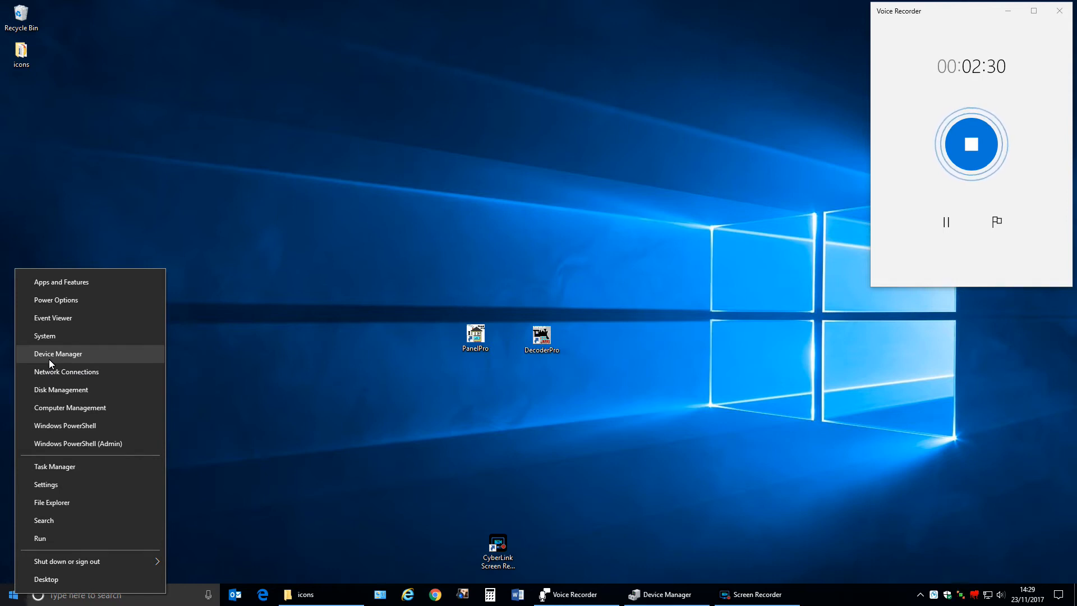
click(324, 386)
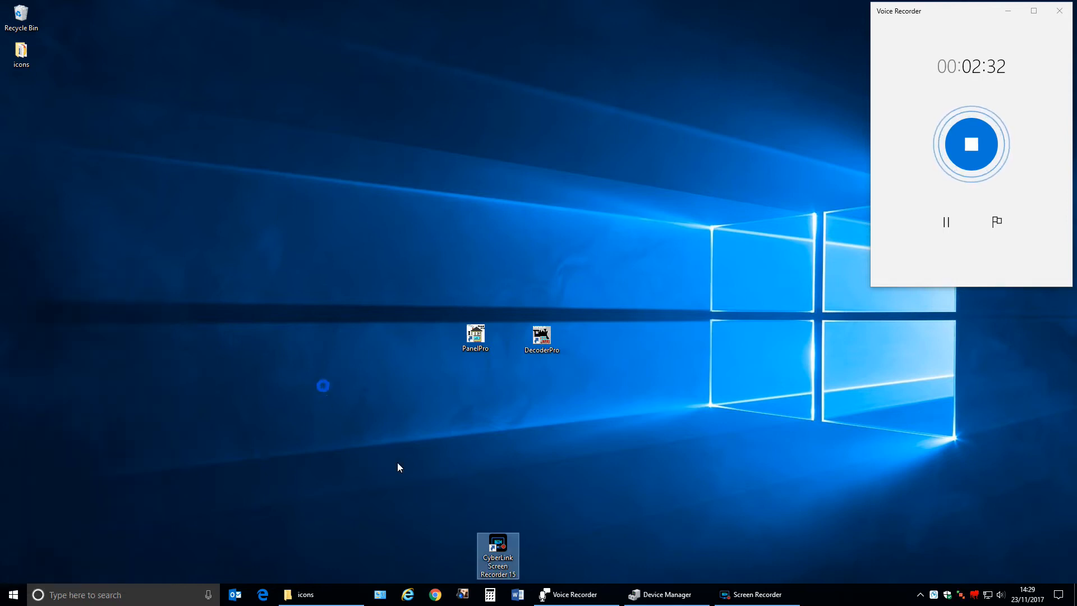
click(652, 601)
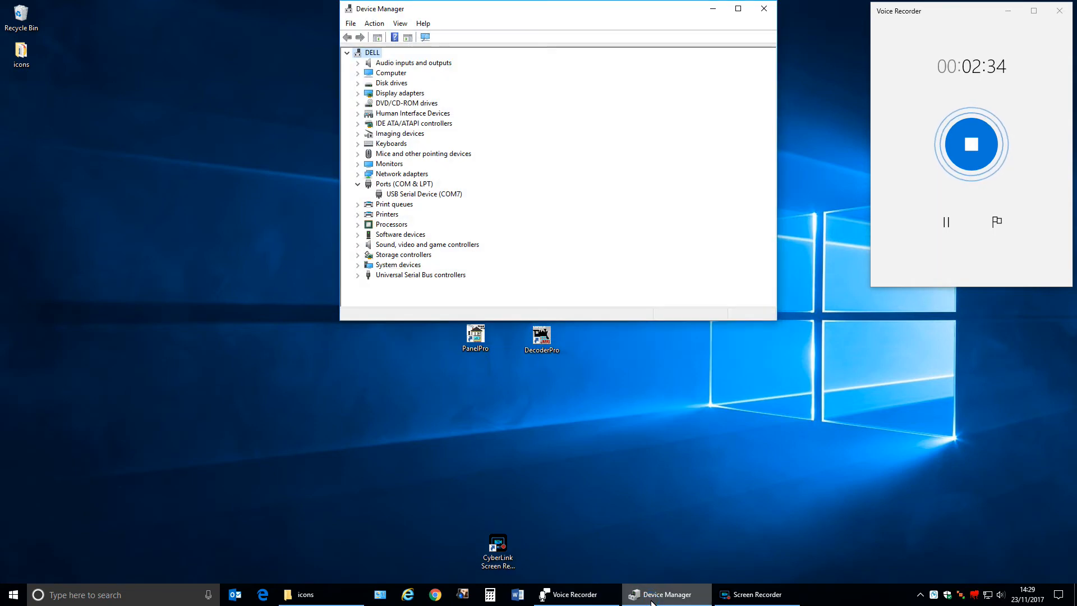
drag(494, 14, 448, 82)
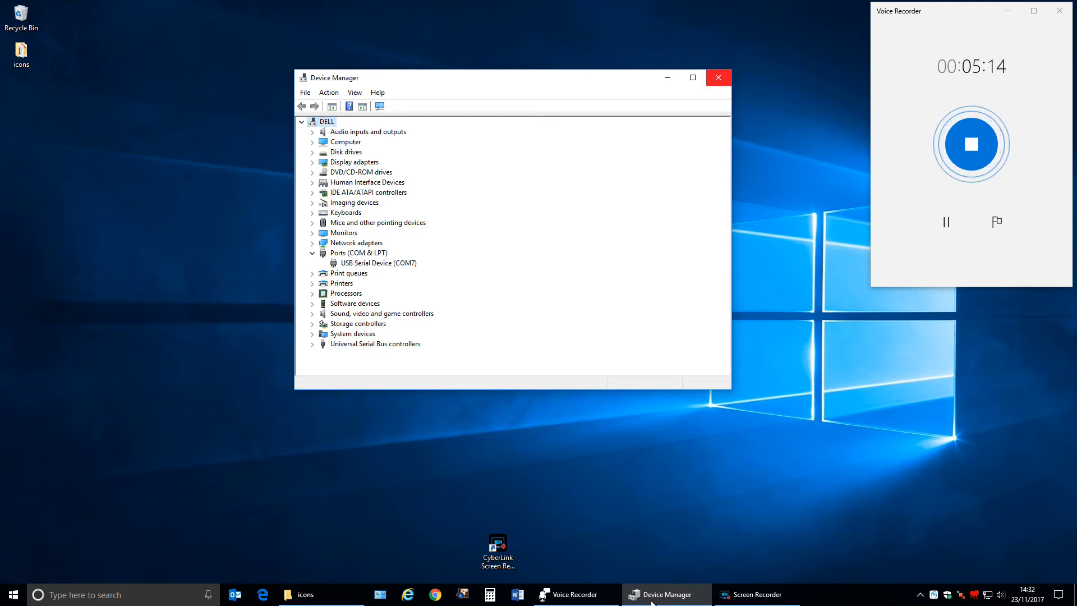
click(719, 77)
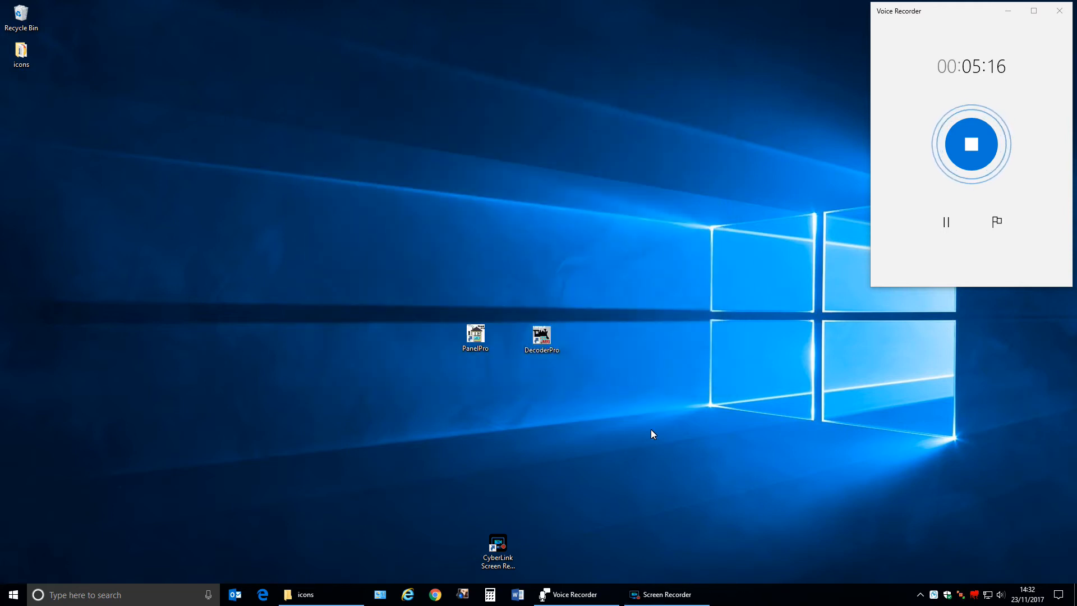
Launch PanelPro using the My JMRI Railroad configuration profile.
click(475, 338)
drag(475, 338, 478, 341)
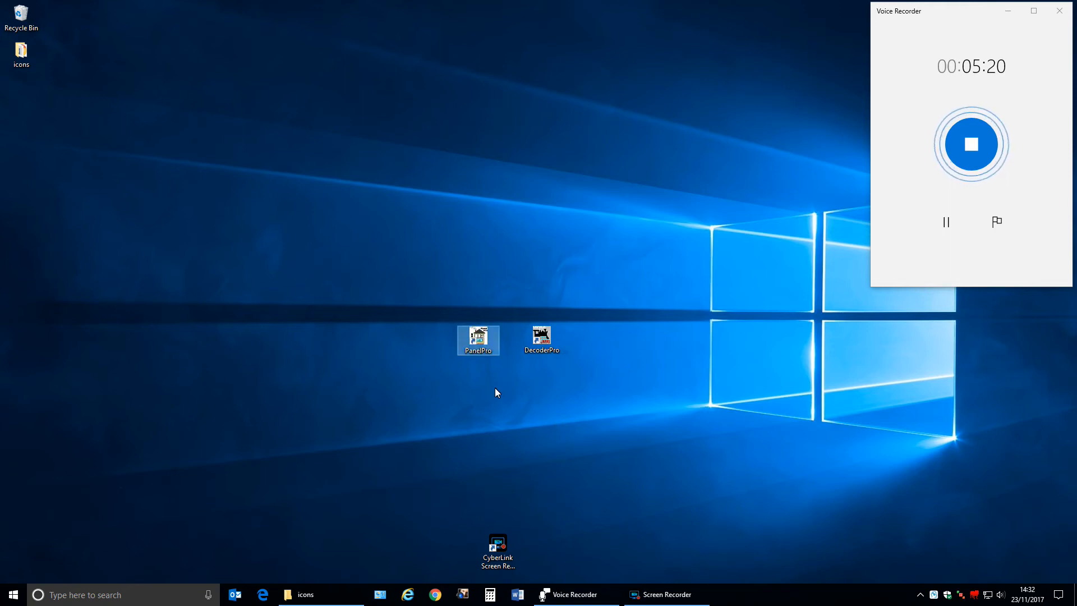
double_click(481, 354)
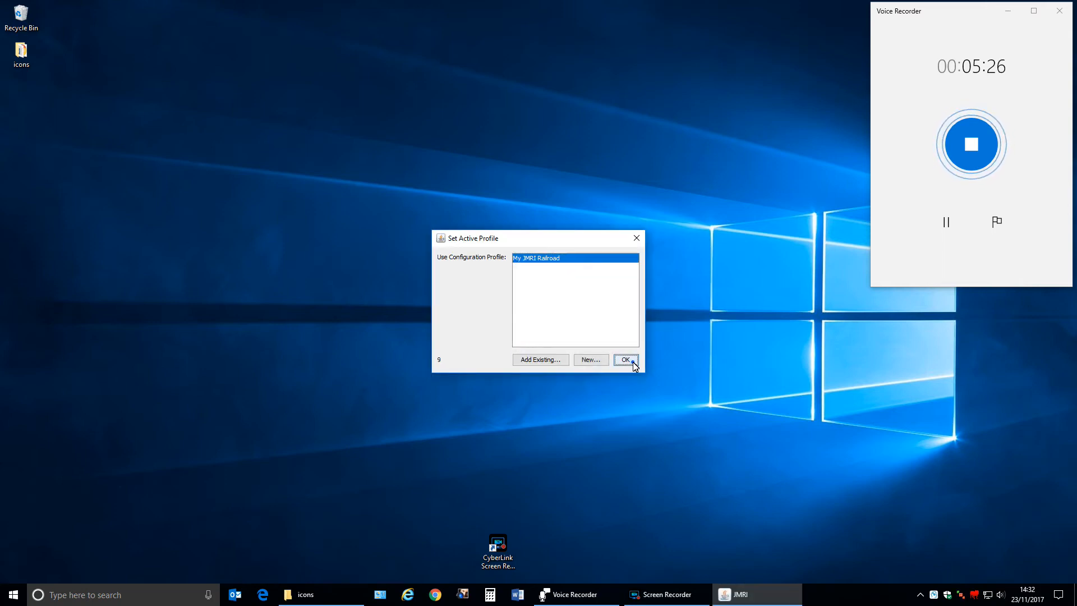
click(627, 360)
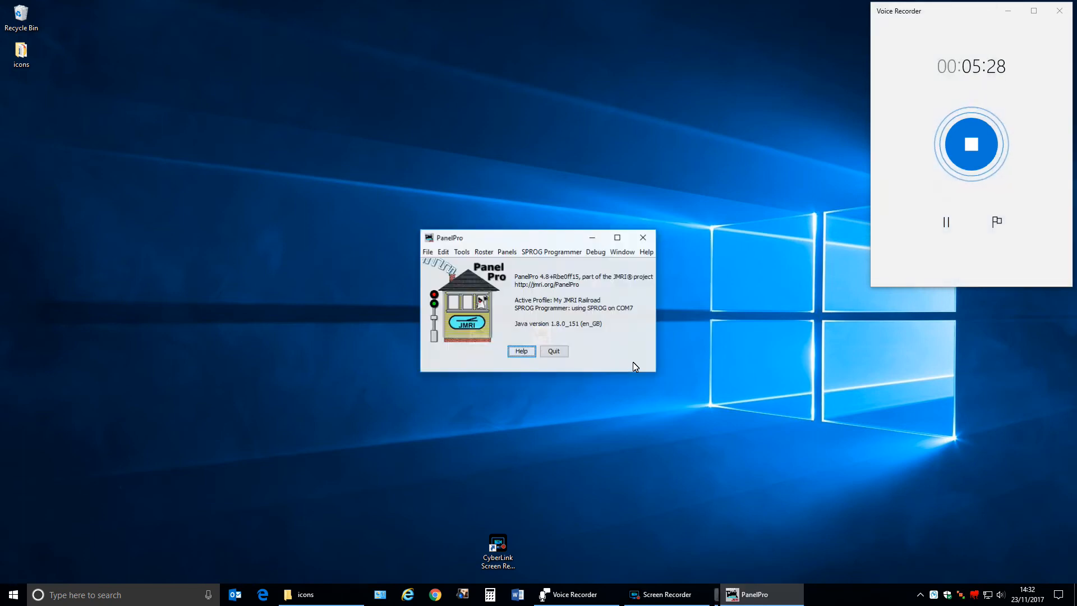
Open the PanelPro preferences and set the SPROG connection's serial port to COM7.
click(443, 252)
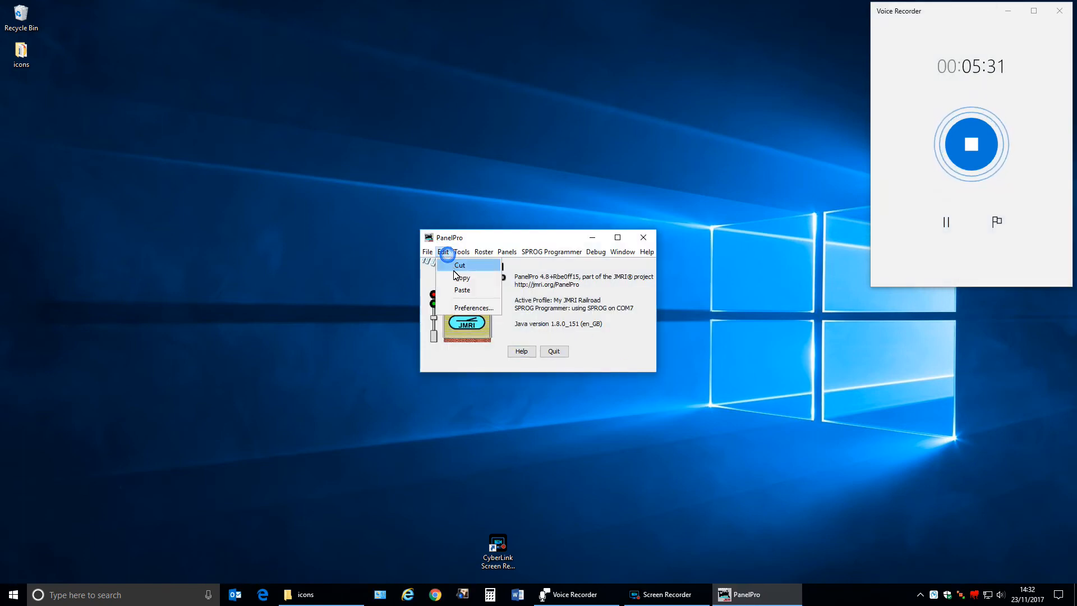
click(463, 312)
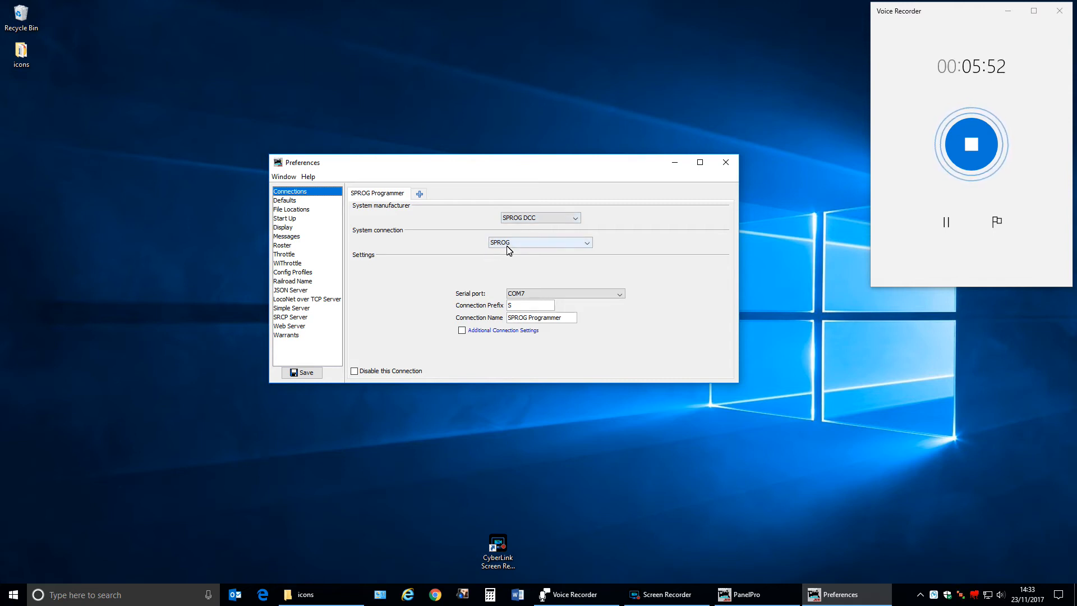
click(620, 295)
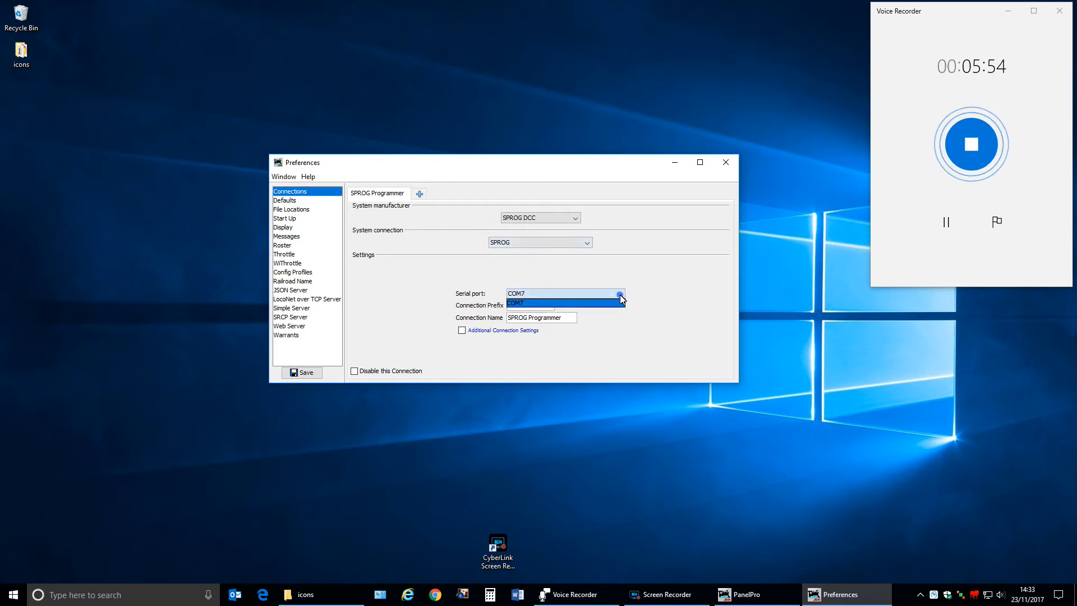
click(621, 295)
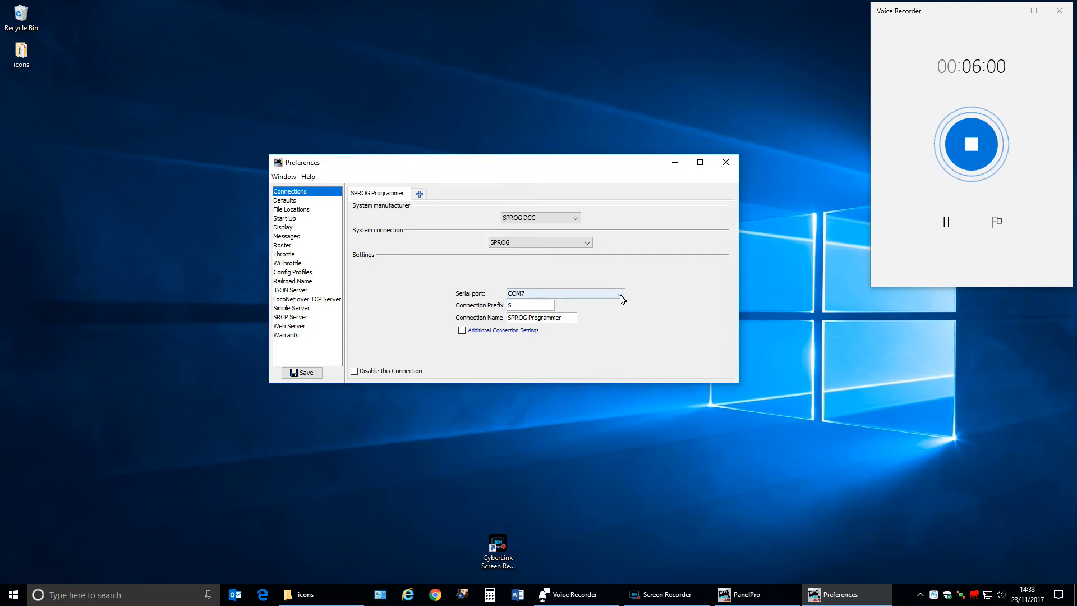
click(621, 298)
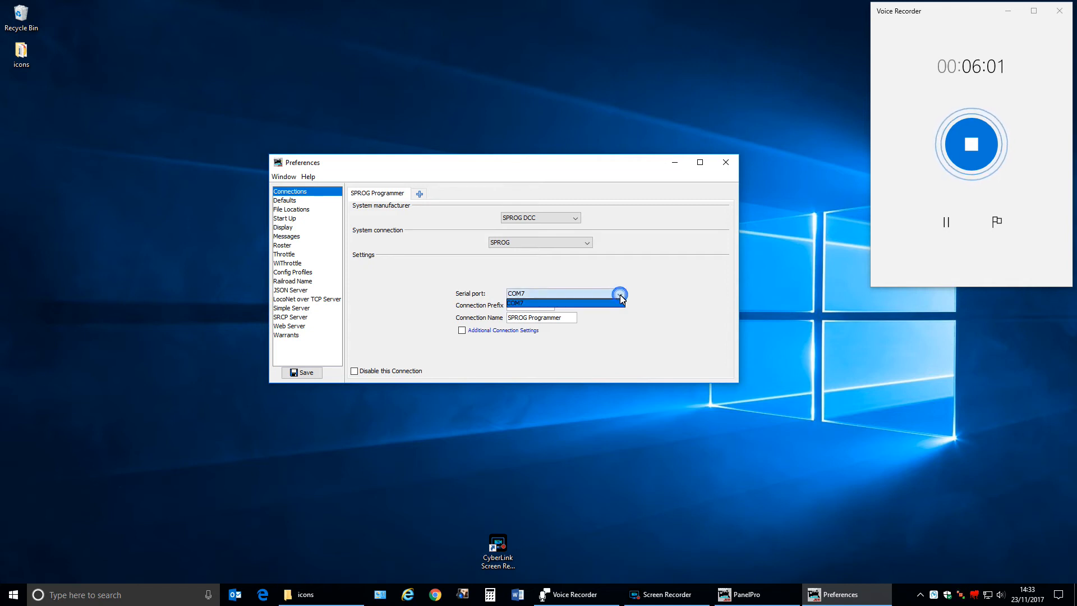
click(594, 307)
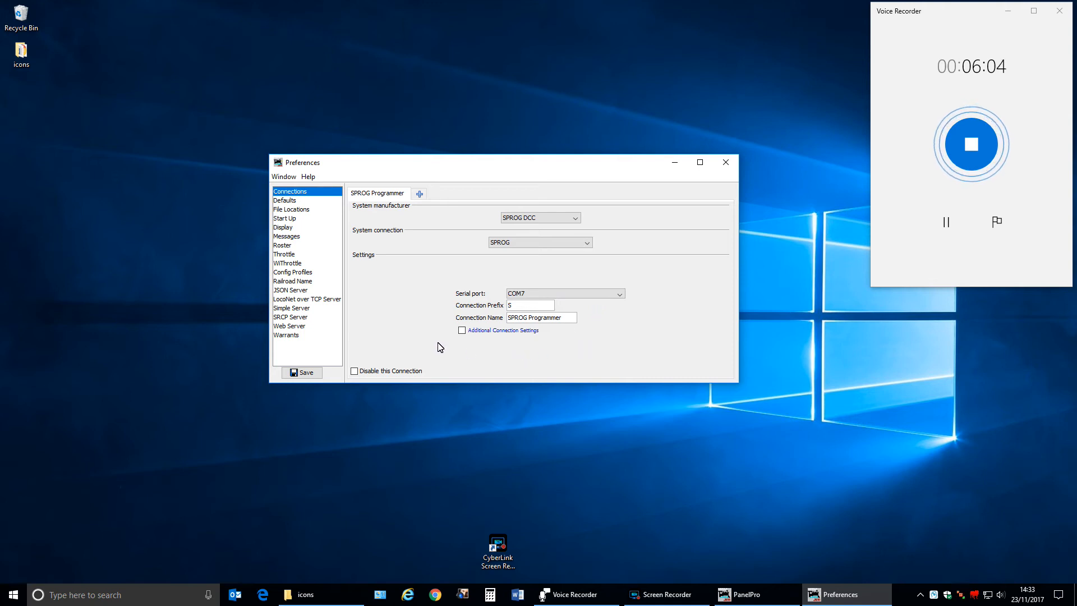
View the display preferences, try HO scale as the layout scale for warrants, and return it to OO scale, 76.2 : 1.
click(283, 227)
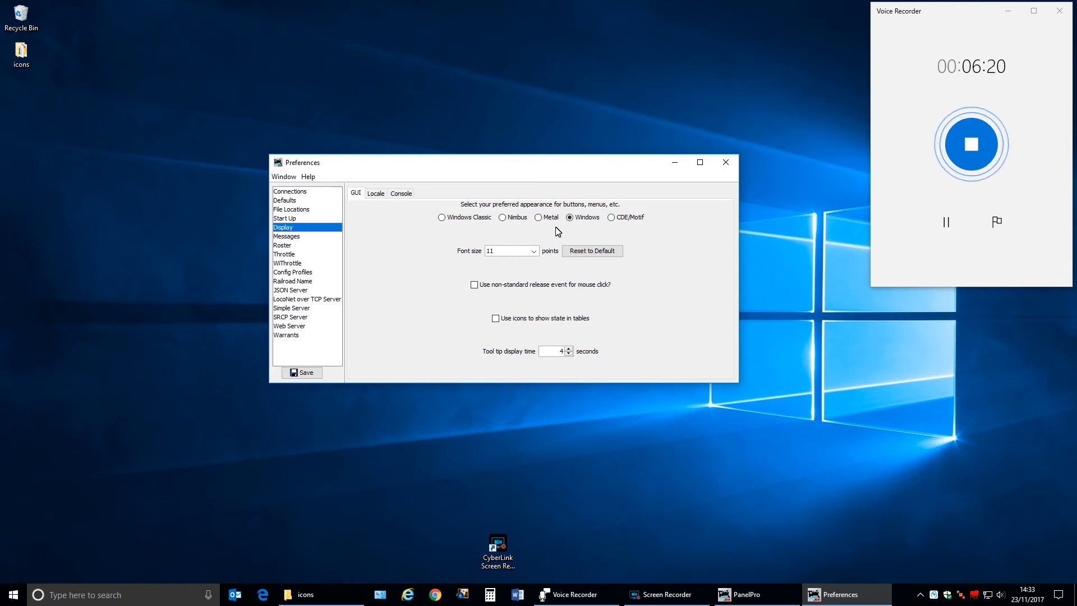
click(282, 336)
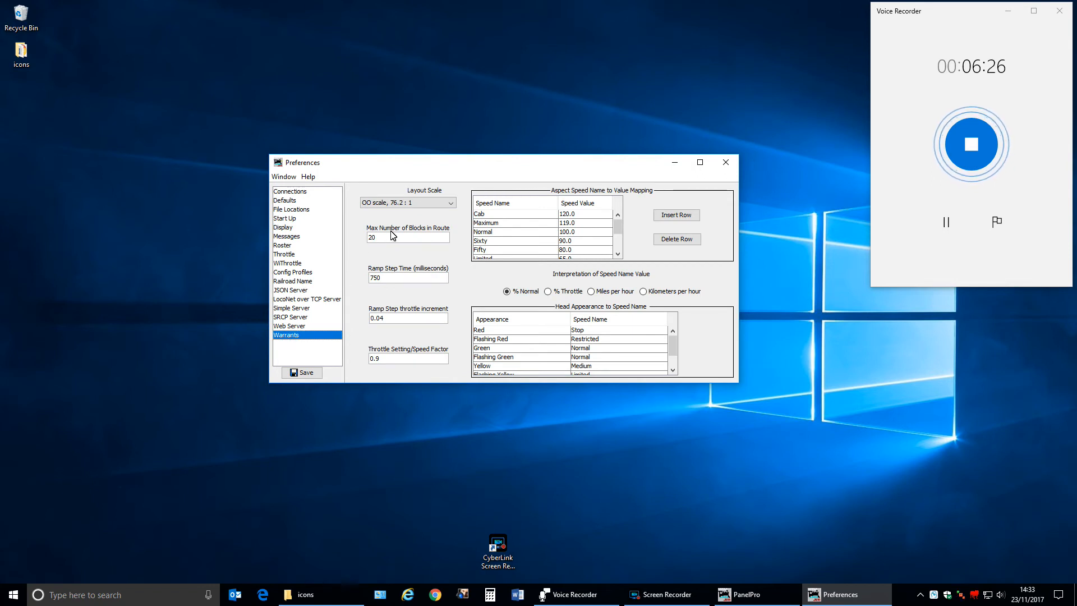
click(452, 207)
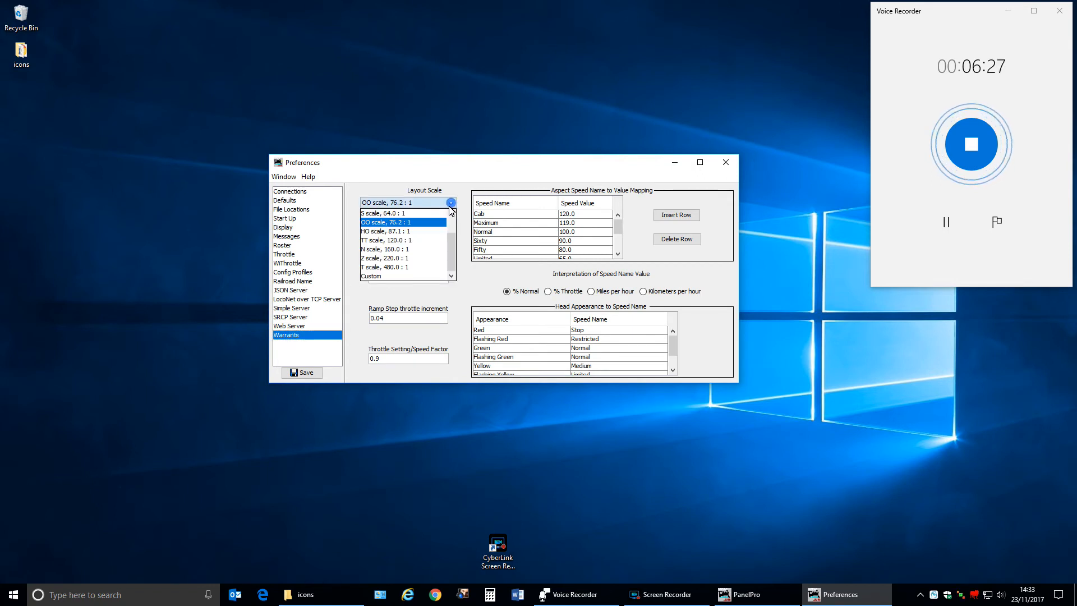
click(418, 231)
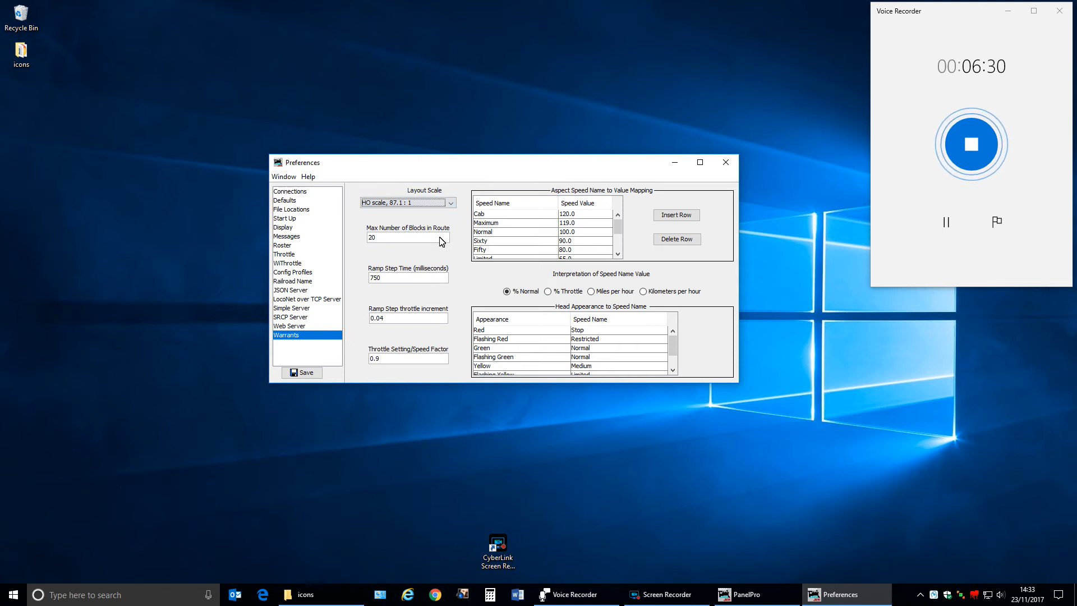
click(449, 204)
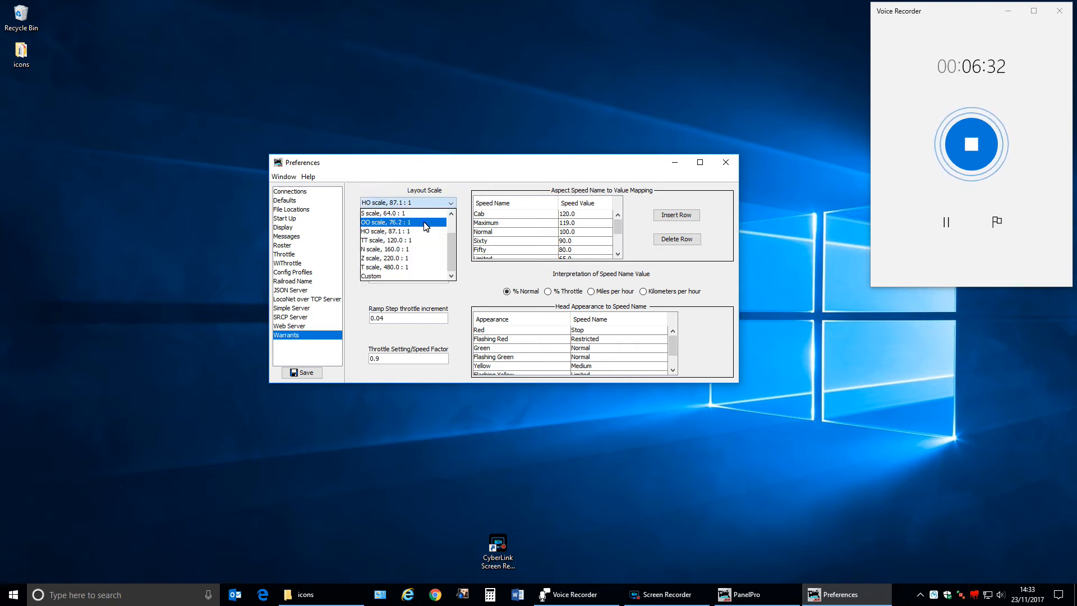
click(424, 224)
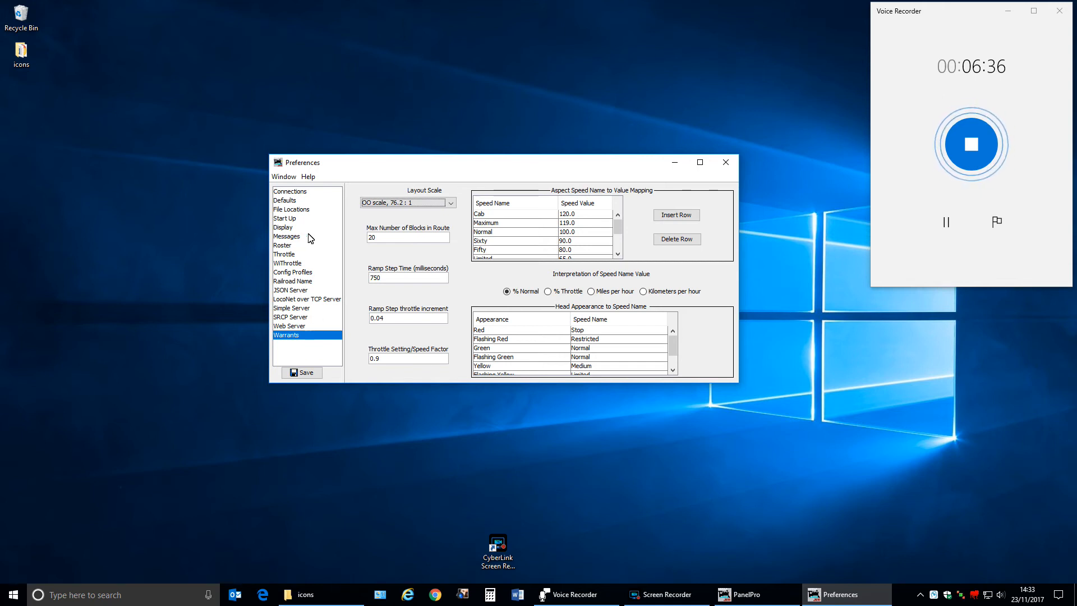
In the connection defaults, try Internal for throttles, power control and service programmer, and return all three to SPROG Programmer.
click(293, 202)
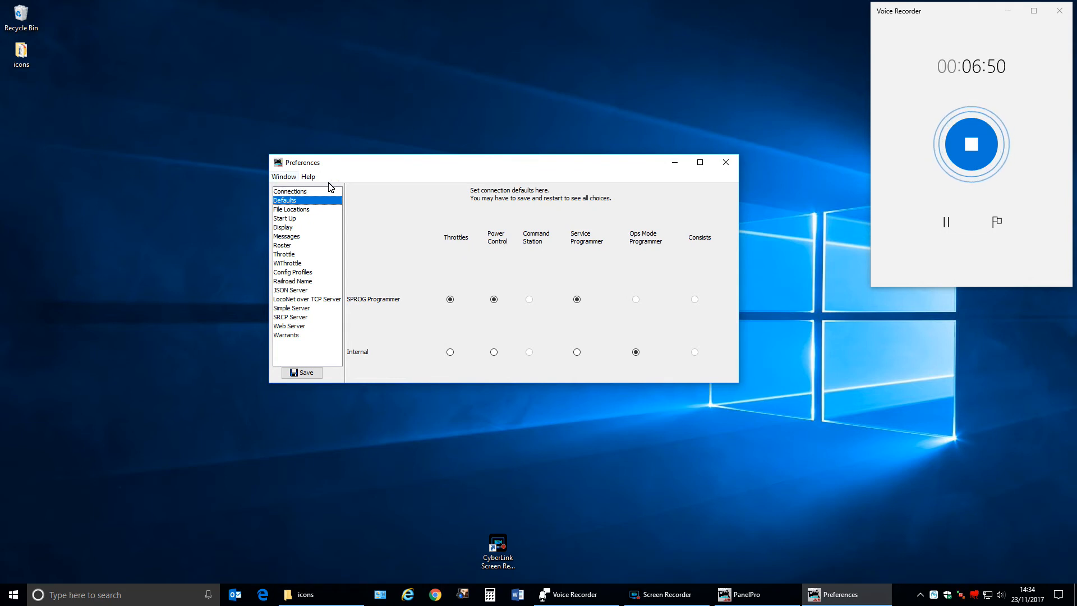
drag(393, 163, 437, 370)
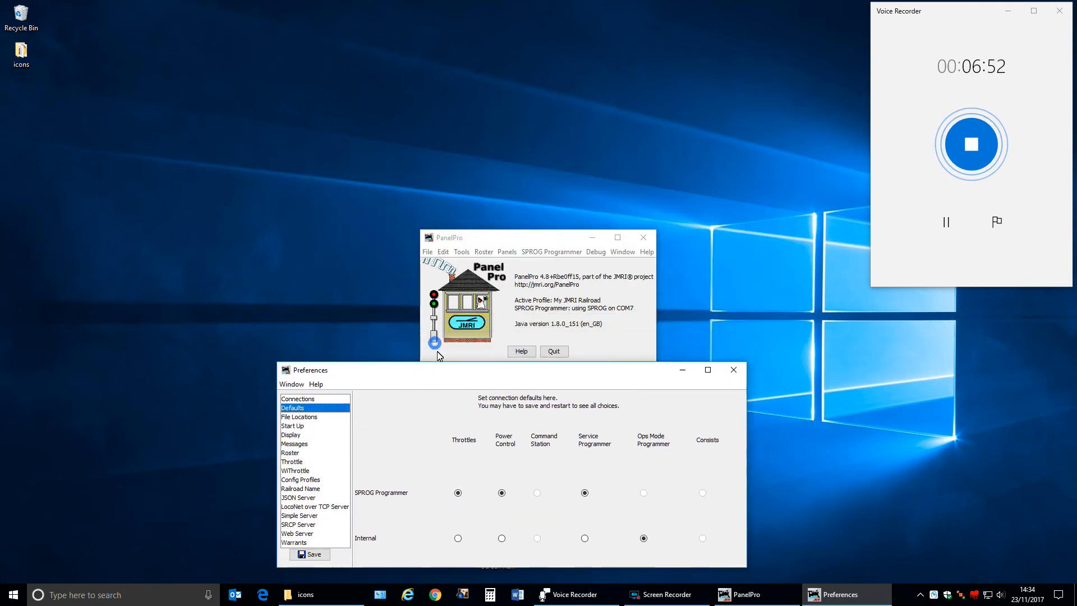
click(591, 238)
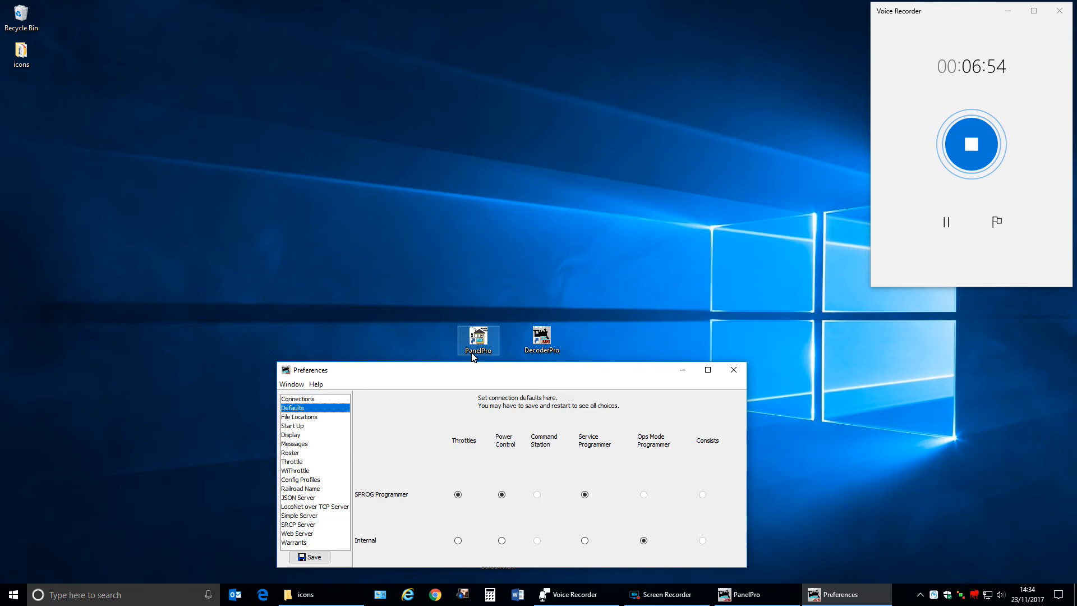
drag(480, 371, 455, 189)
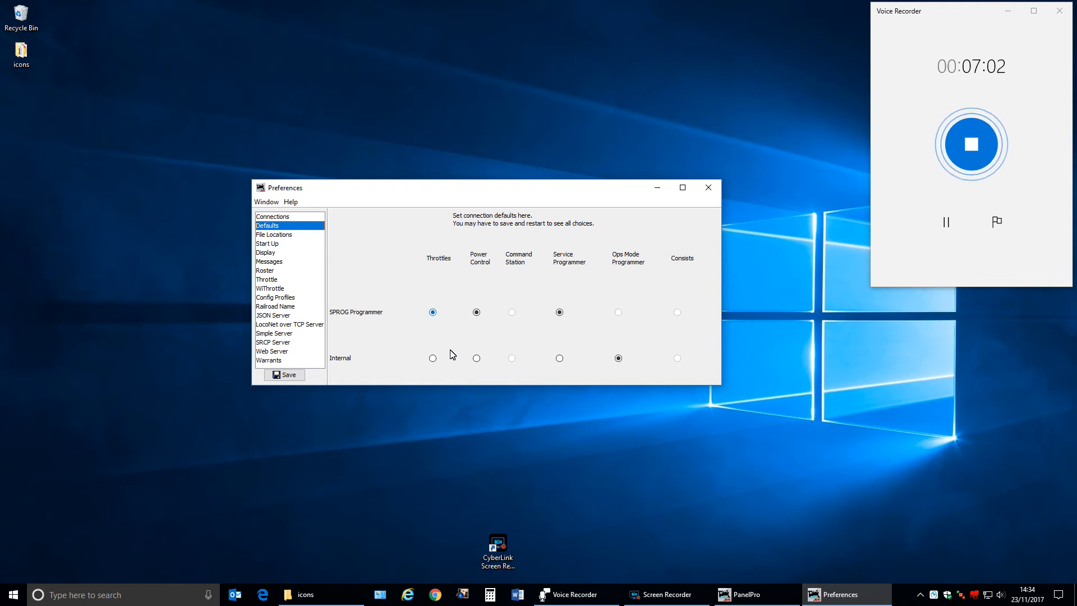
click(432, 360)
click(478, 359)
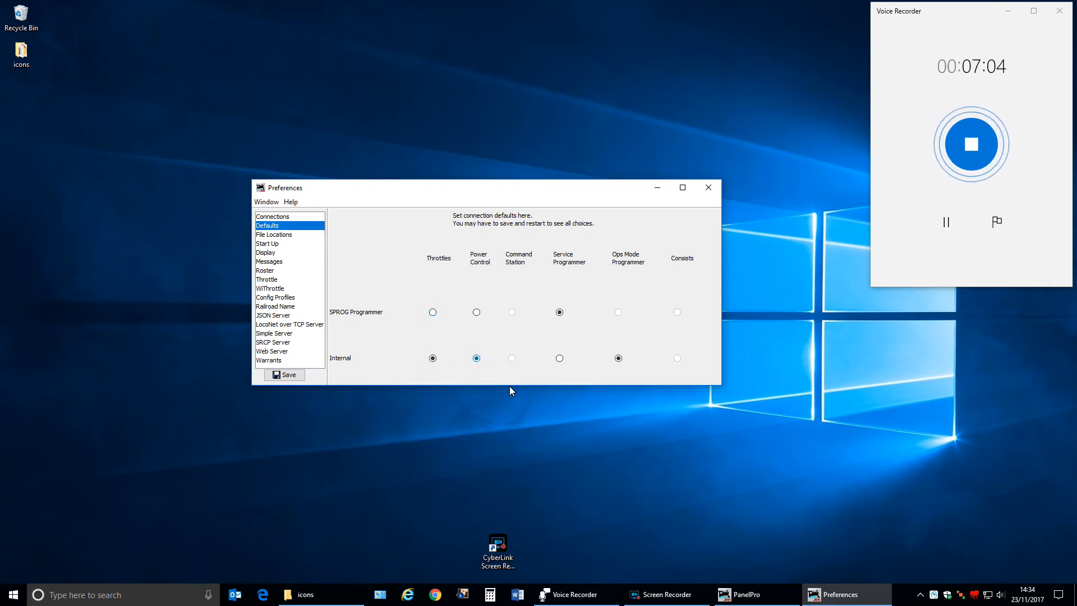
click(558, 358)
click(560, 312)
click(476, 312)
click(433, 313)
Save the preferences and restart PanelPro with the active profile.
click(288, 374)
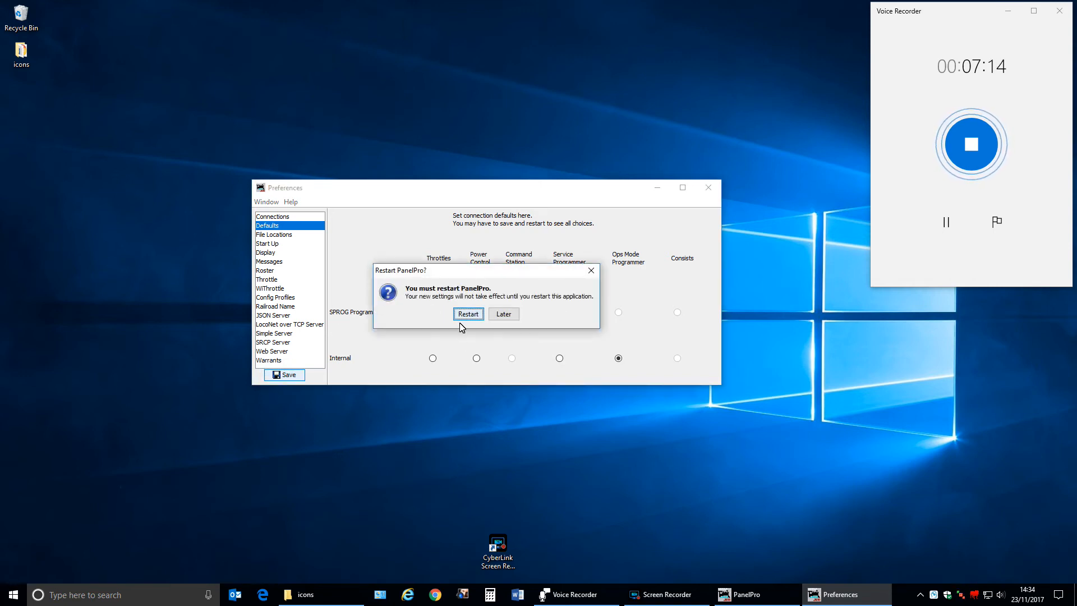
click(462, 317)
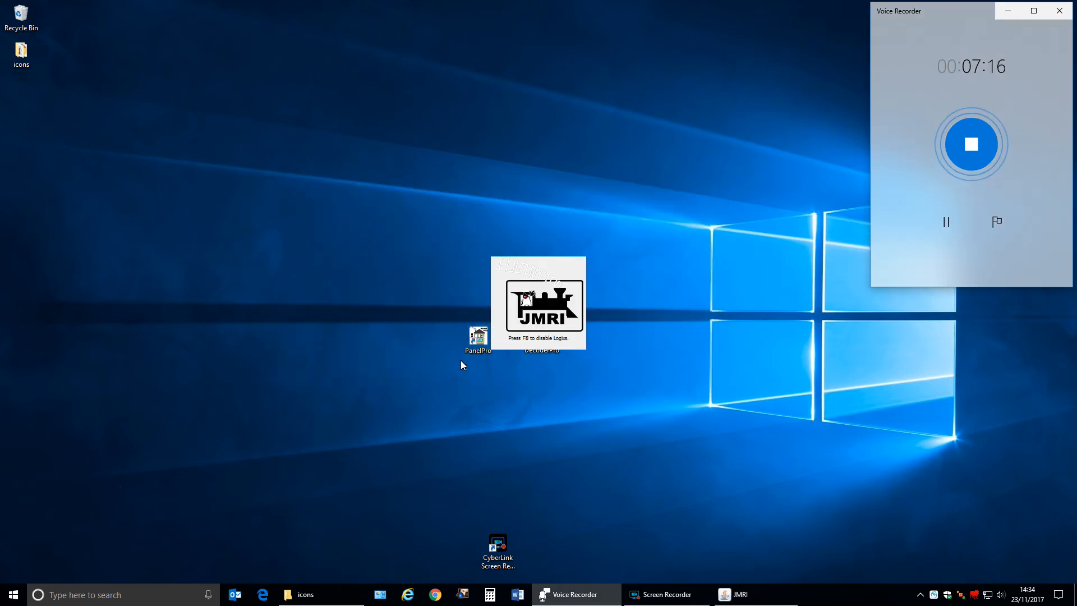
click(626, 359)
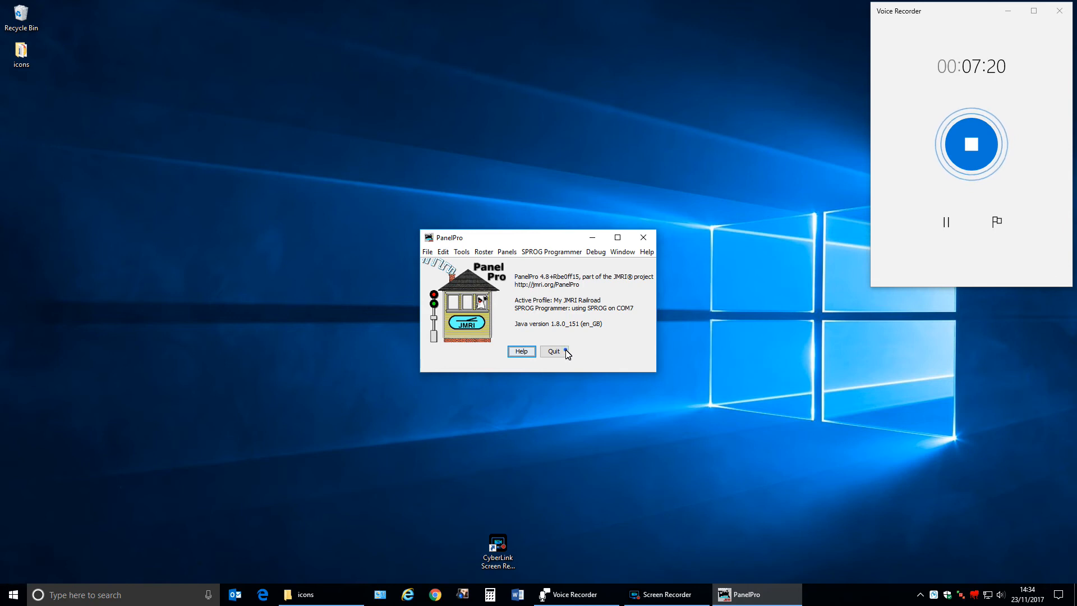
Quit PanelPro and launch DecoderPro from the desktop.
click(565, 351)
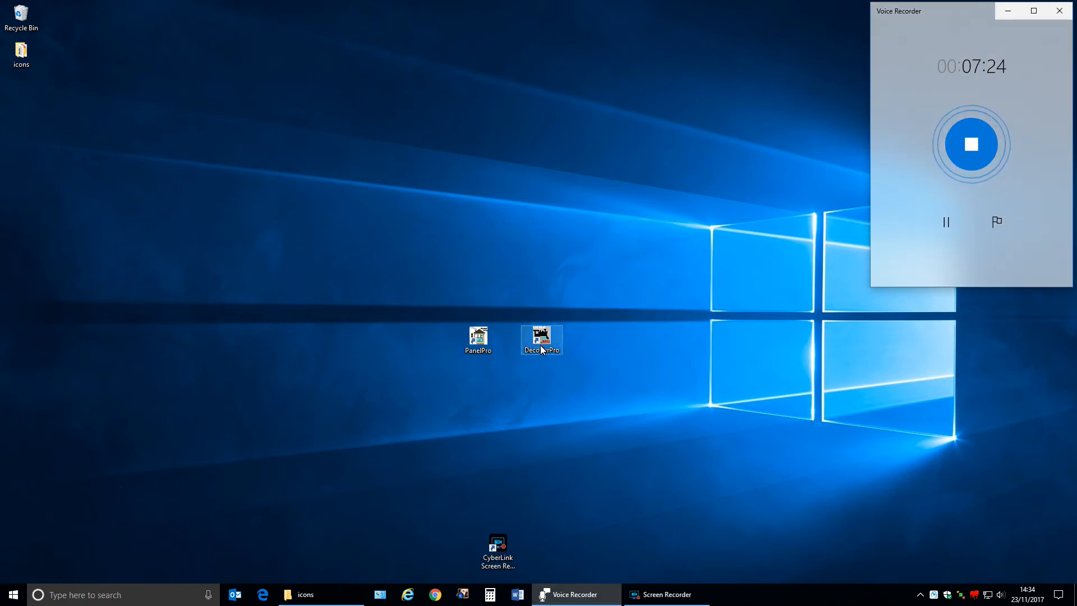
drag(427, 319, 504, 379)
click(571, 341)
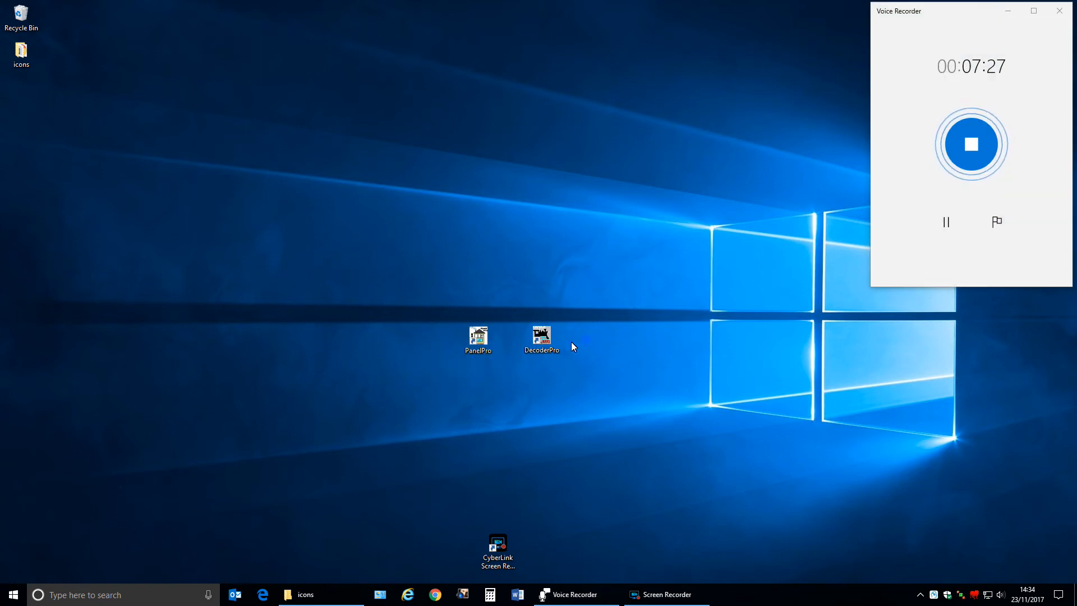
double_click(544, 343)
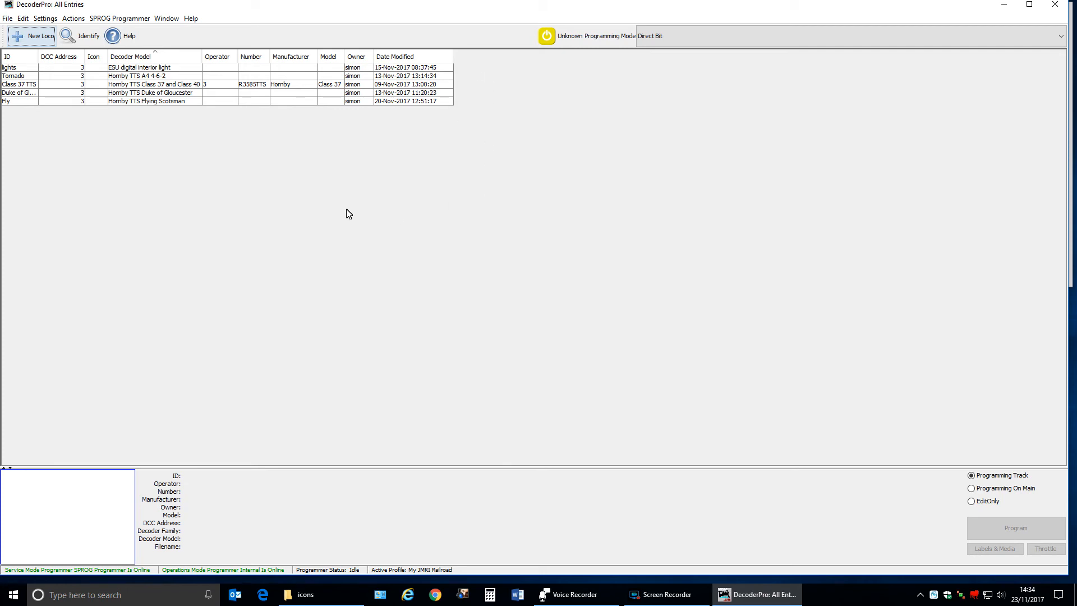
View the details of the lights roster entry and start creating a new loco.
click(130, 68)
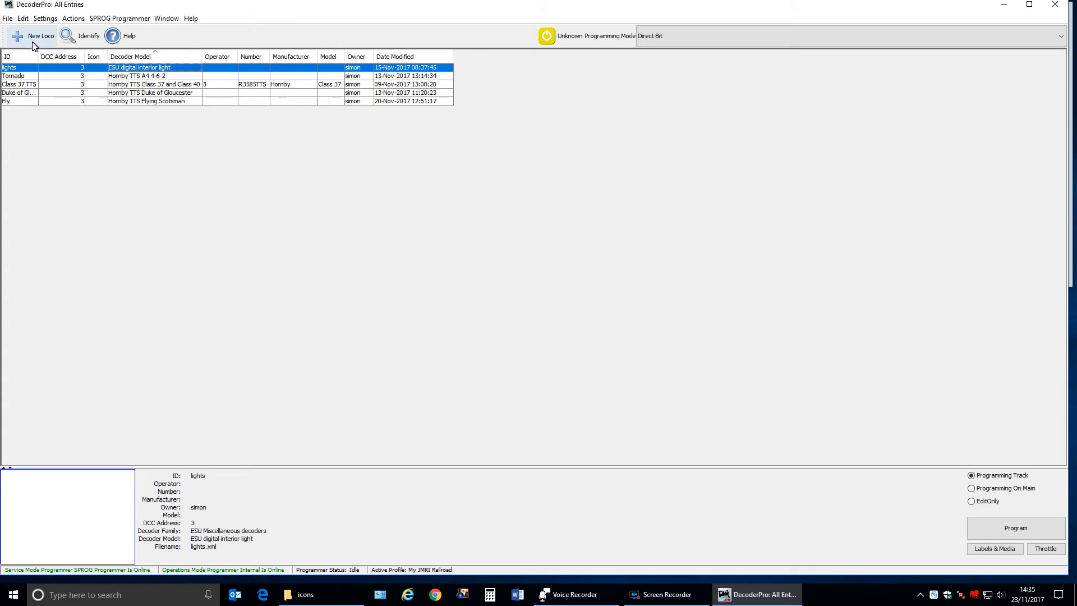
click(23, 19)
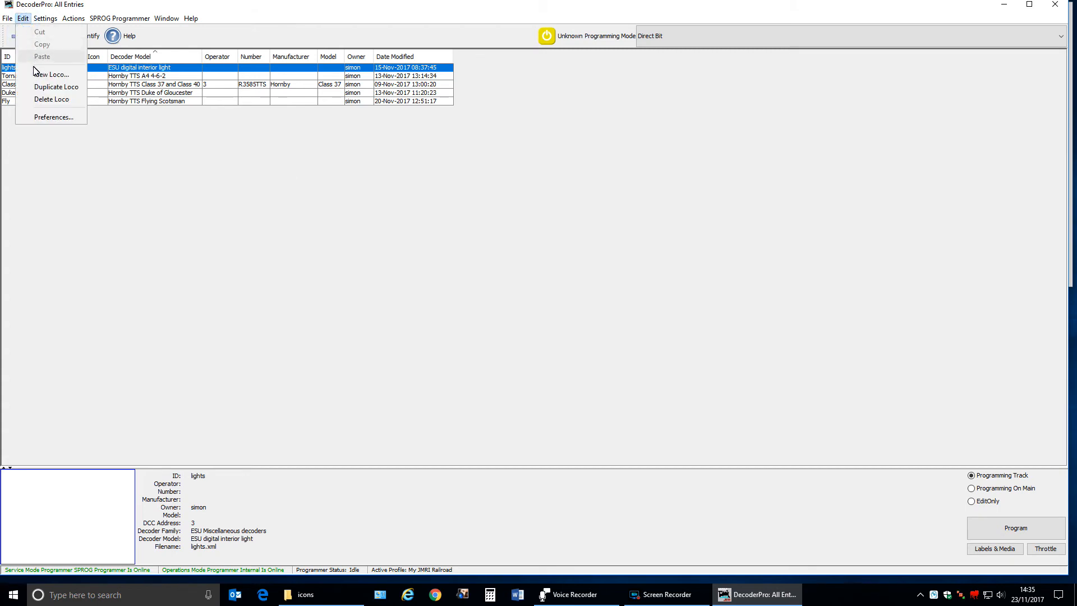
click(133, 185)
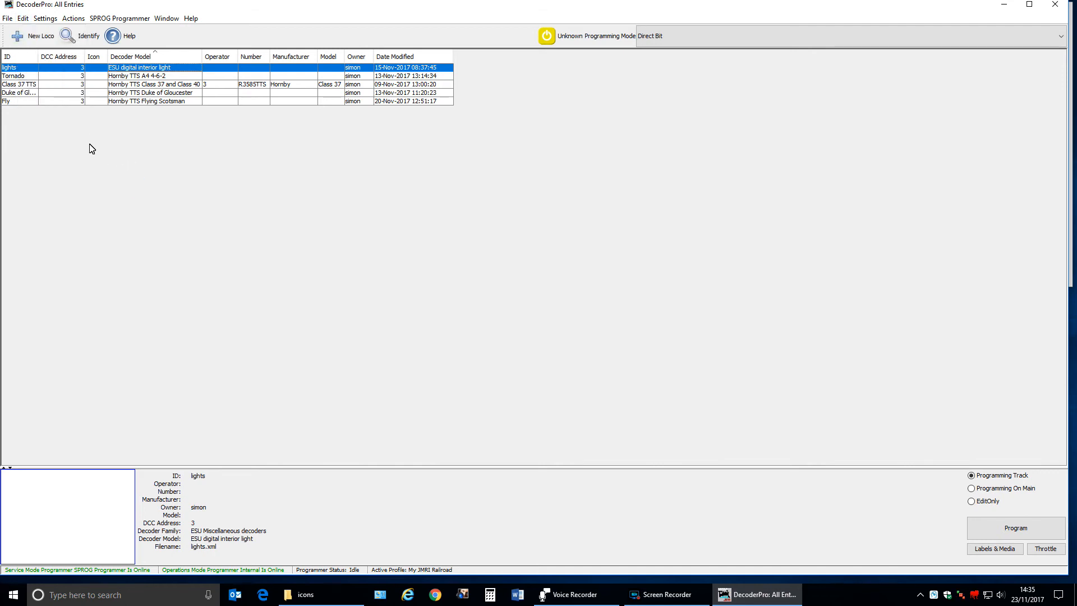
click(40, 41)
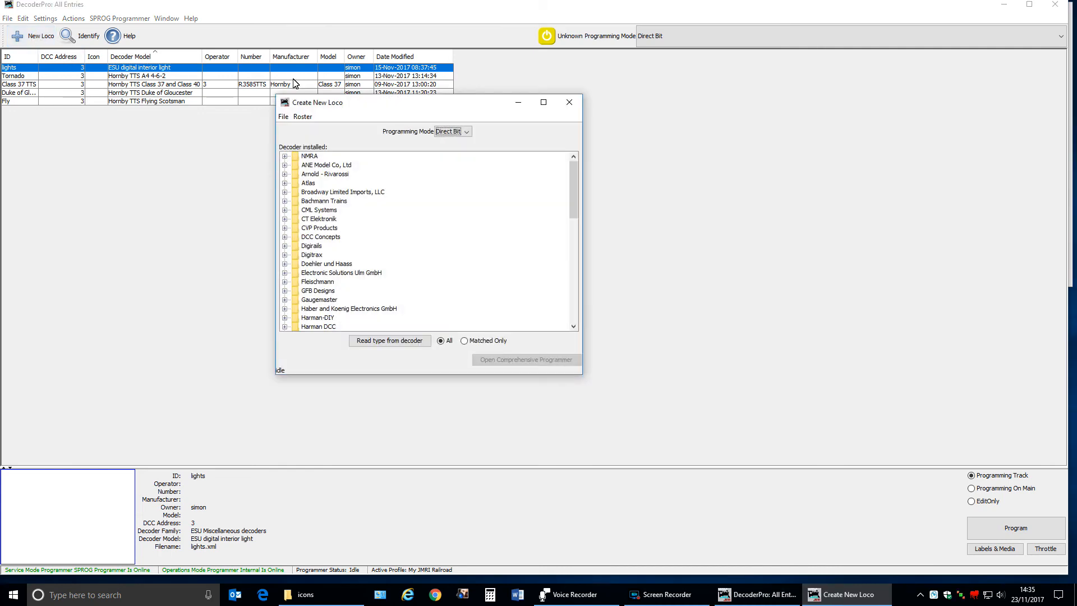
Browse the installed decoder list for the models in Hornby's TTS Sound Decoder family.
drag(365, 108, 290, 101)
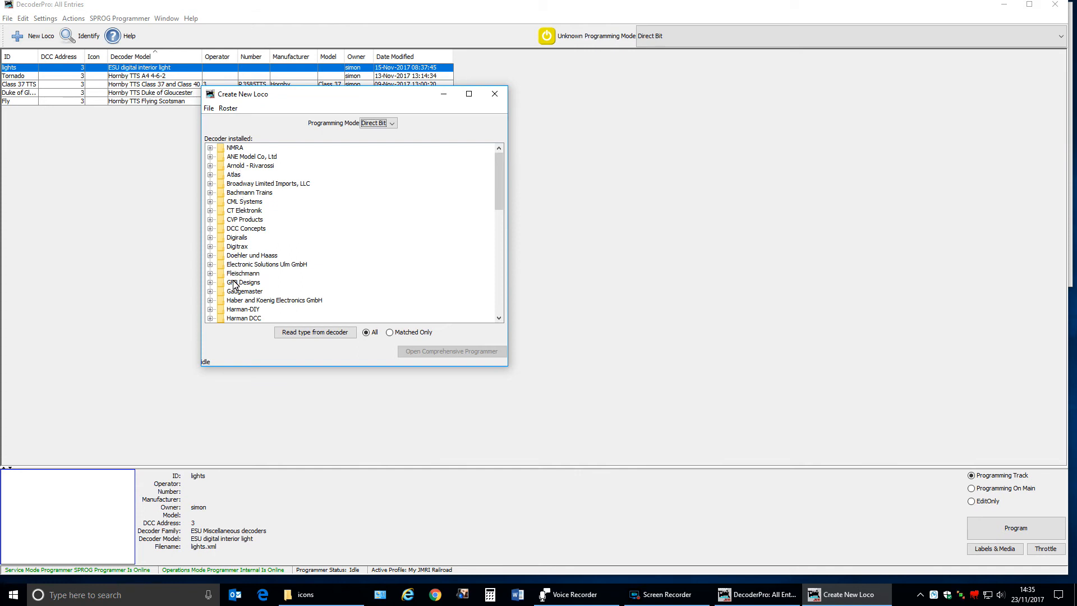
mouse_move(499, 200)
mouse_down()
mouse_move(504, 331)
mouse_move(512, 199)
mouse_up()
click(261, 265)
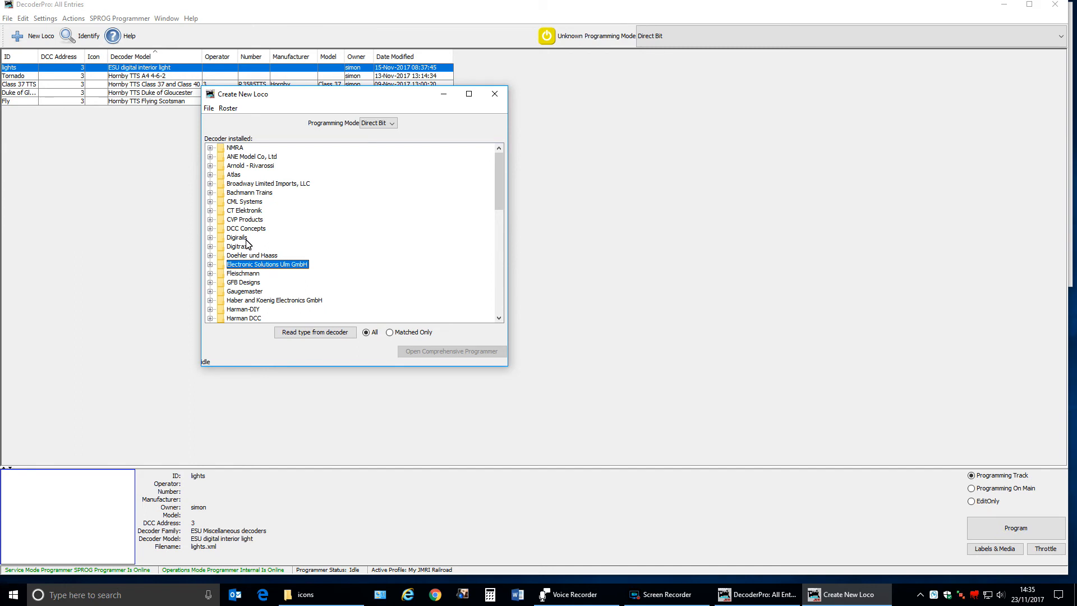
scroll(252, 263, down, 1)
scroll(230, 286, down, 1)
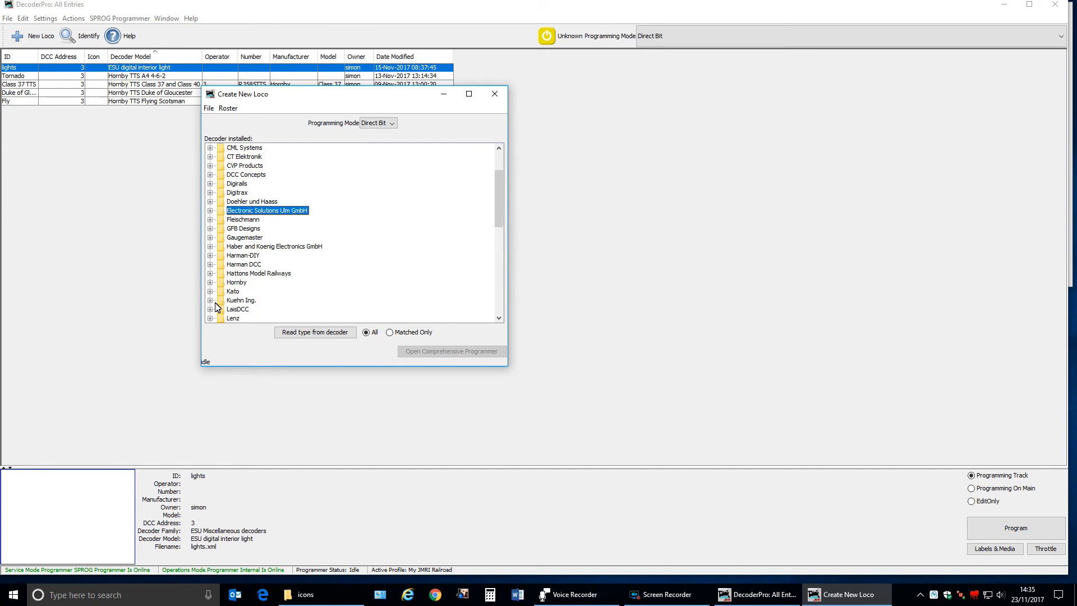
click(212, 282)
scroll(220, 287, down, 1)
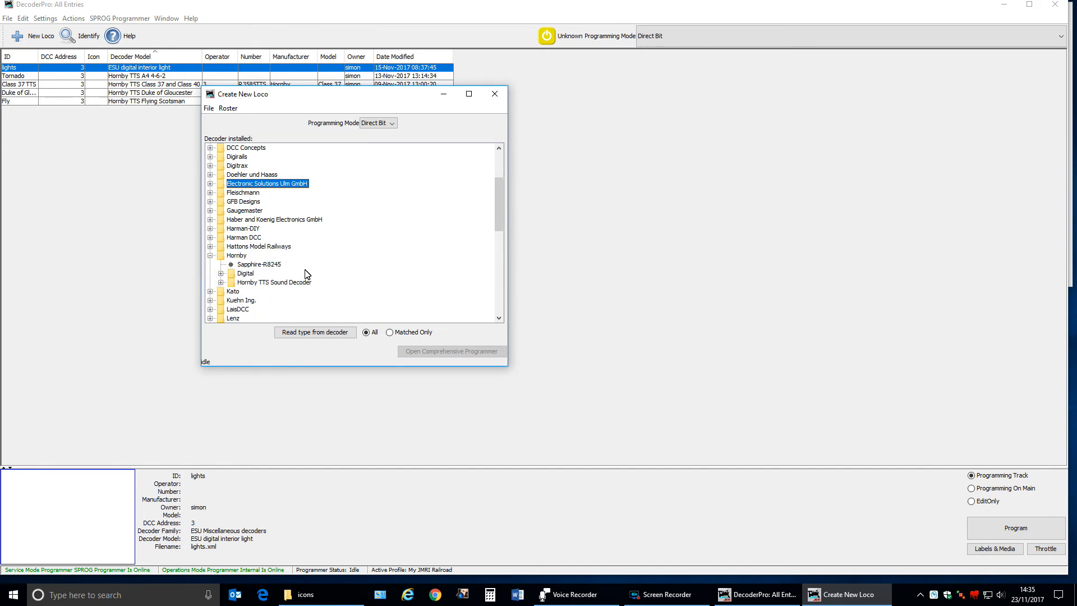
click(247, 274)
click(240, 283)
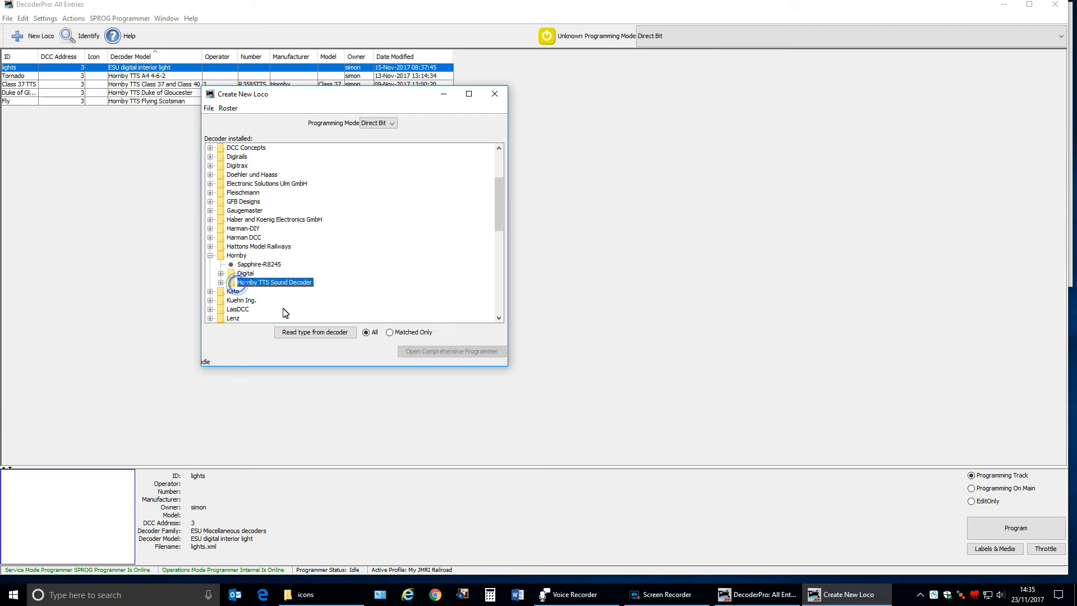
click(221, 283)
scroll(451, 253, down, 1)
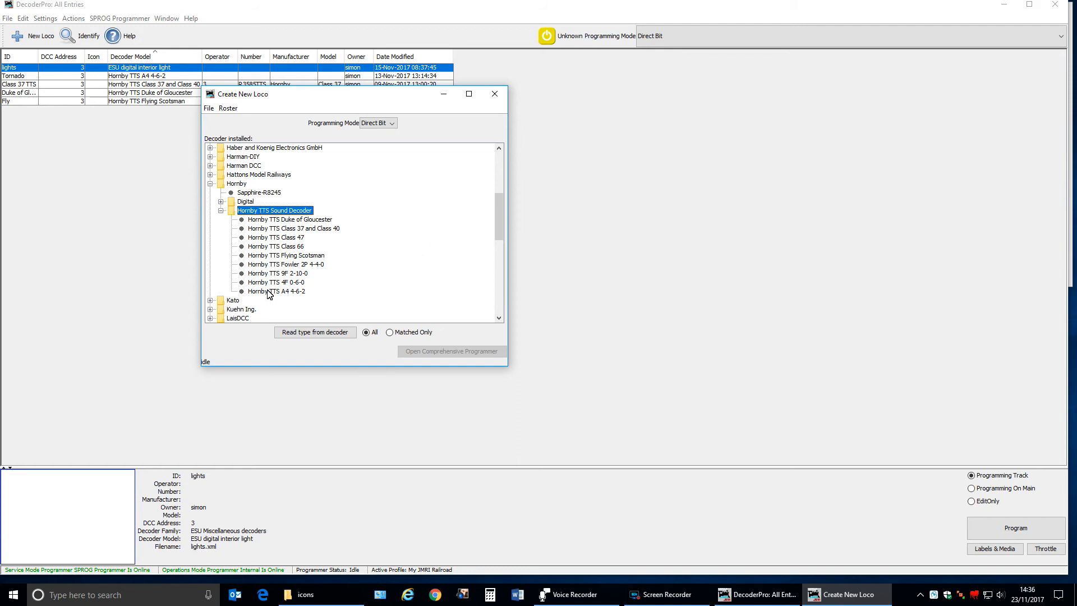
click(210, 184)
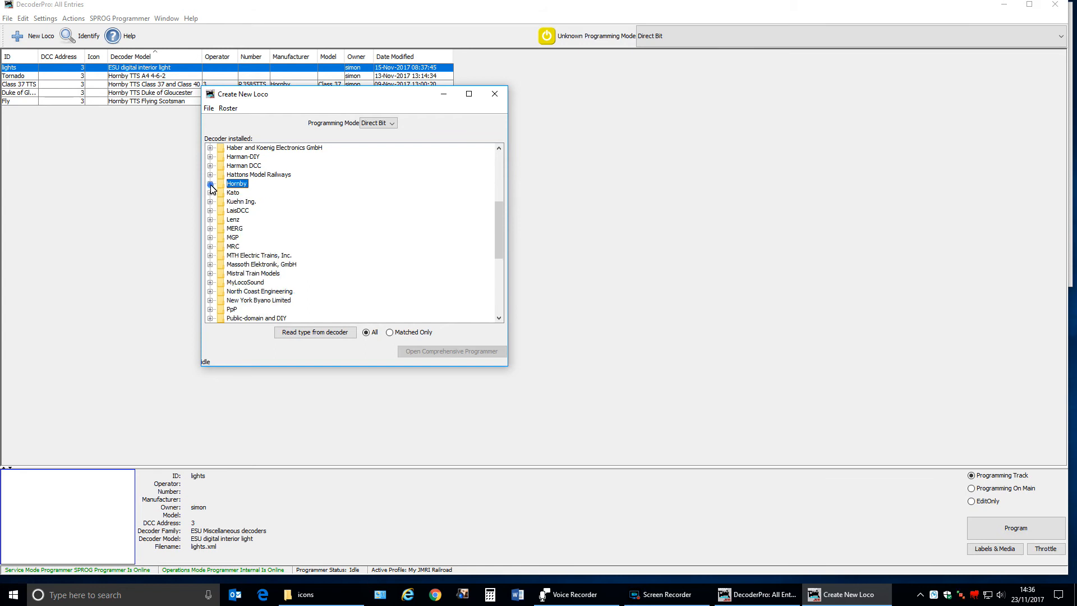
scroll(395, 219, up, 6)
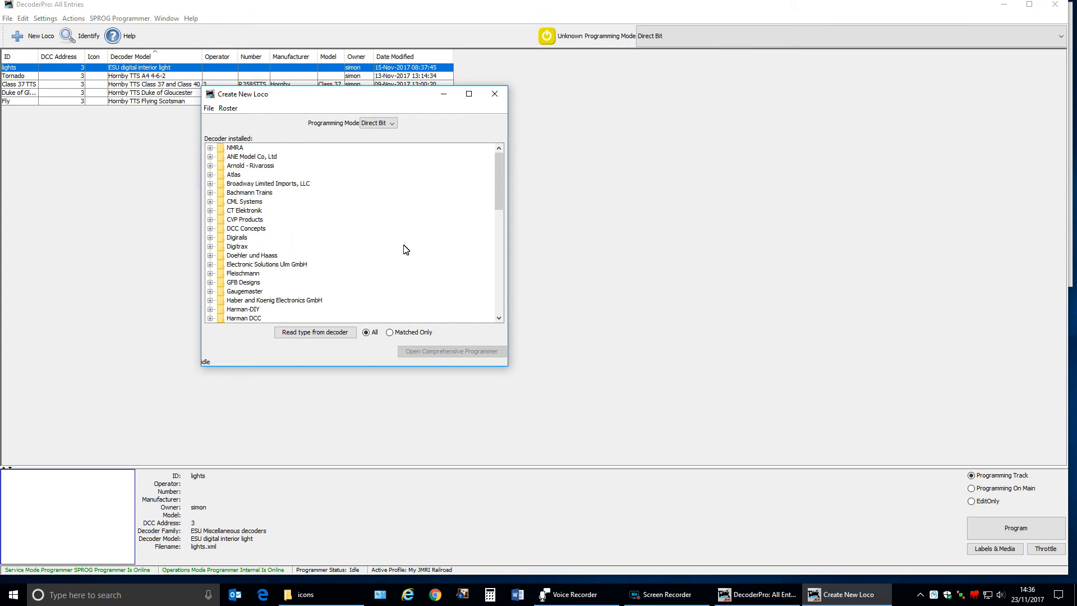
Restrict the decoder list to matched decoders only, read the type from the decoder and review the matching models.
click(319, 335)
click(389, 334)
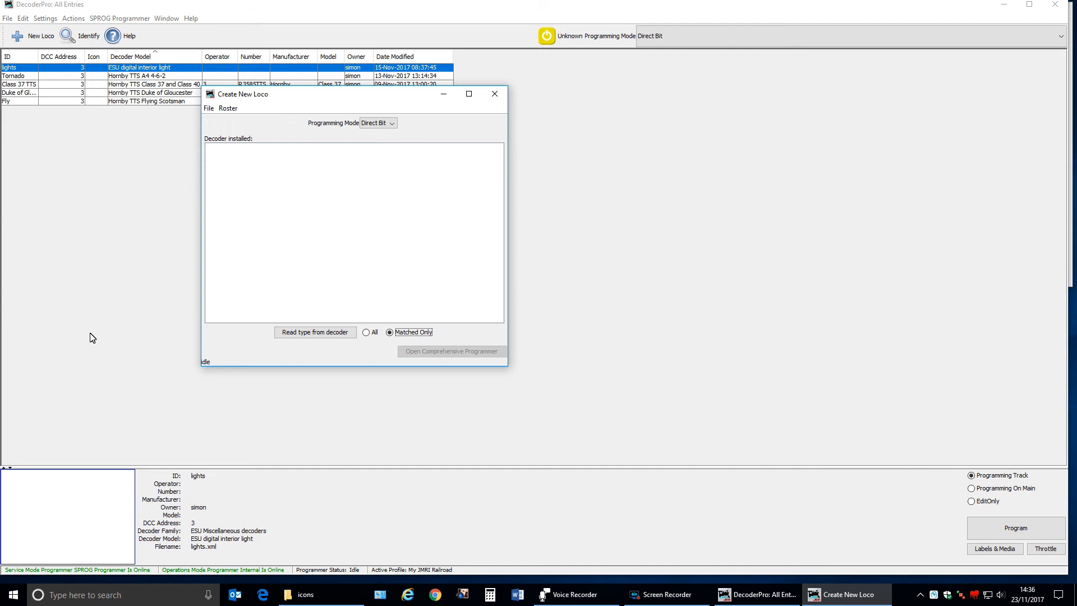
click(300, 333)
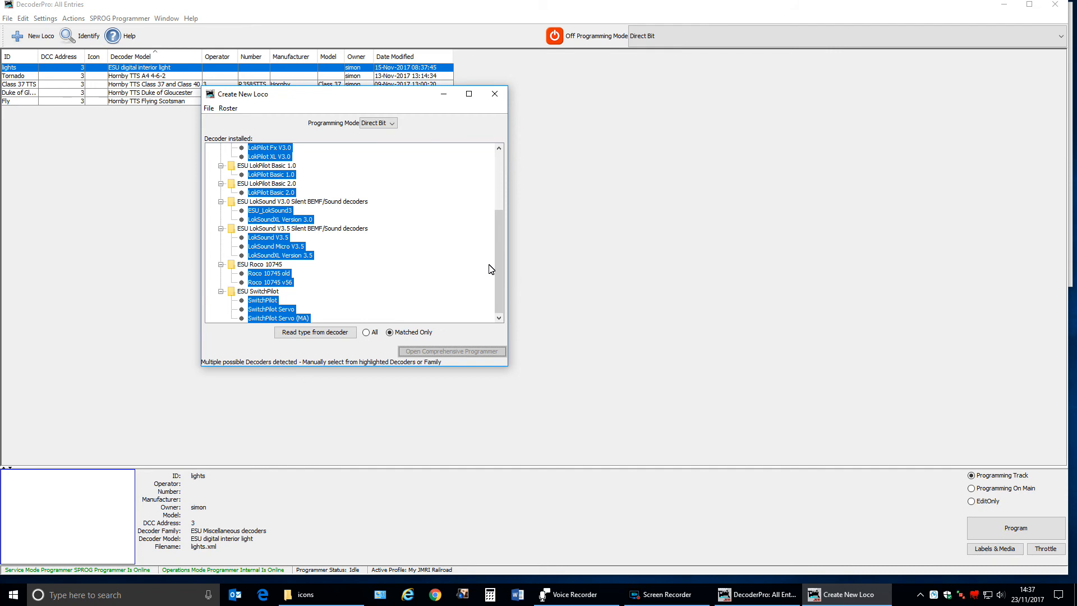
scroll(497, 263, up, 4)
drag(496, 206, 499, 294)
Create a roster entry with ID Class 08 for the LokSound V3.5 decoder, read its basic settings and save it.
click(267, 239)
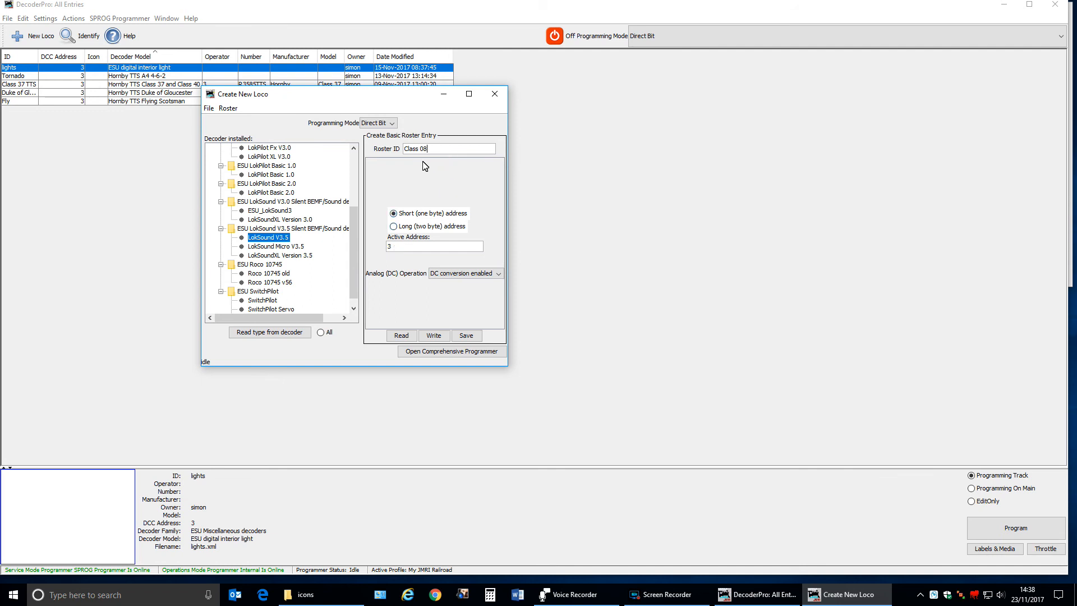
click(405, 335)
click(401, 336)
click(465, 336)
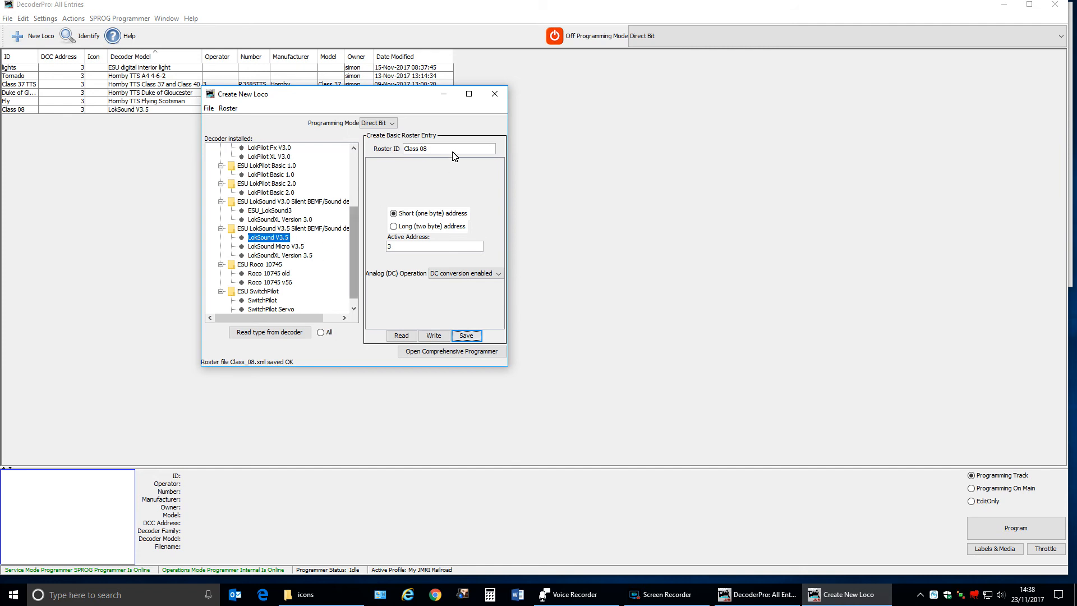
click(494, 95)
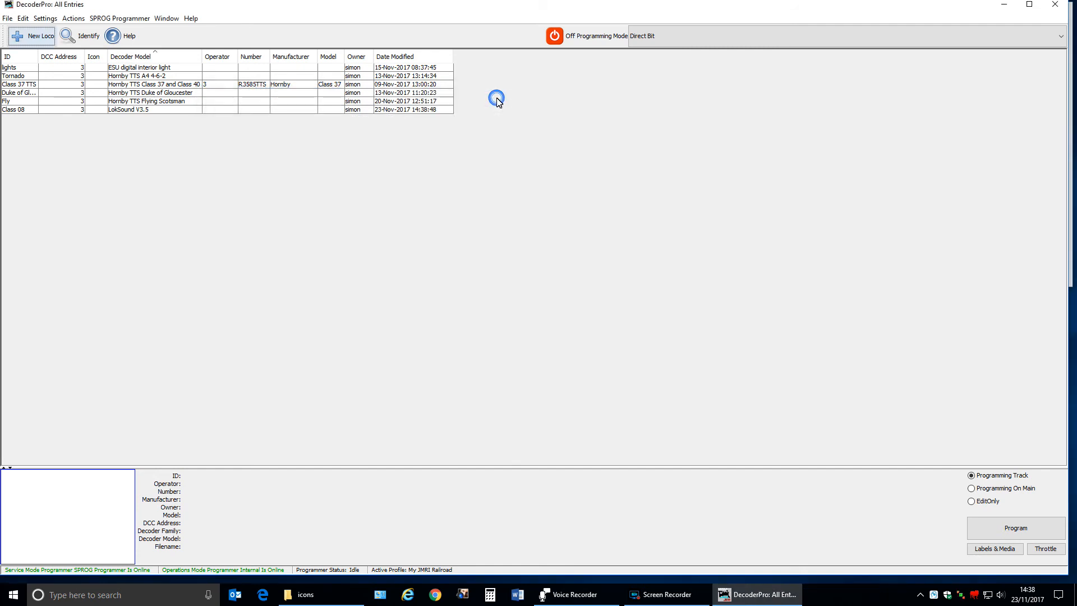
Fill in the Class 08 roster entry with number xyz, manufacturer Hornby, model Class 08 and operator 3.
click(10, 111)
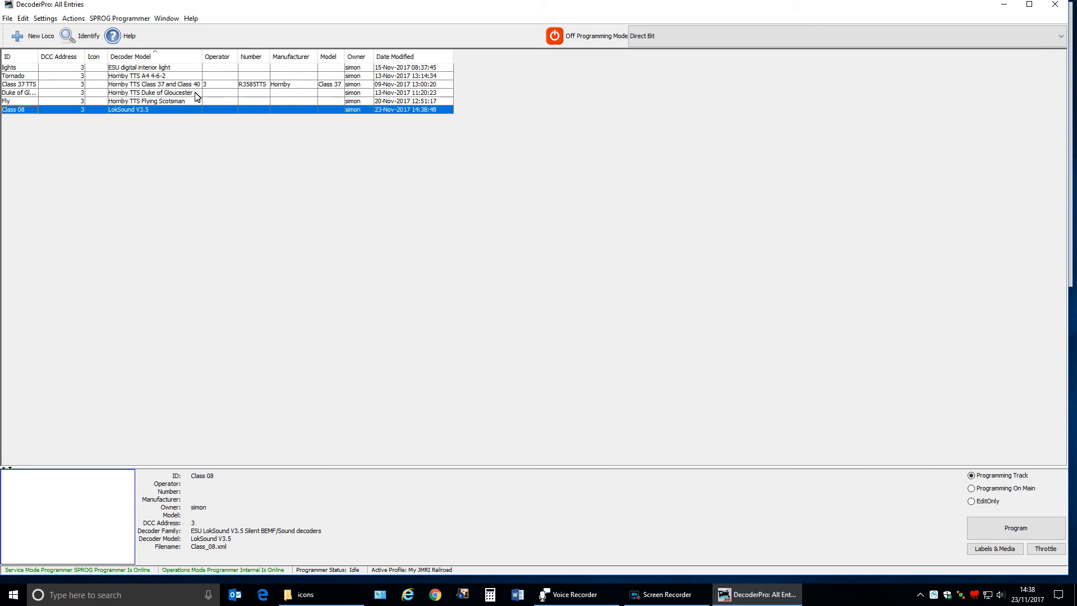
click(253, 110)
click(219, 111)
click(220, 117)
click(251, 110)
click(292, 110)
click(325, 108)
click(220, 114)
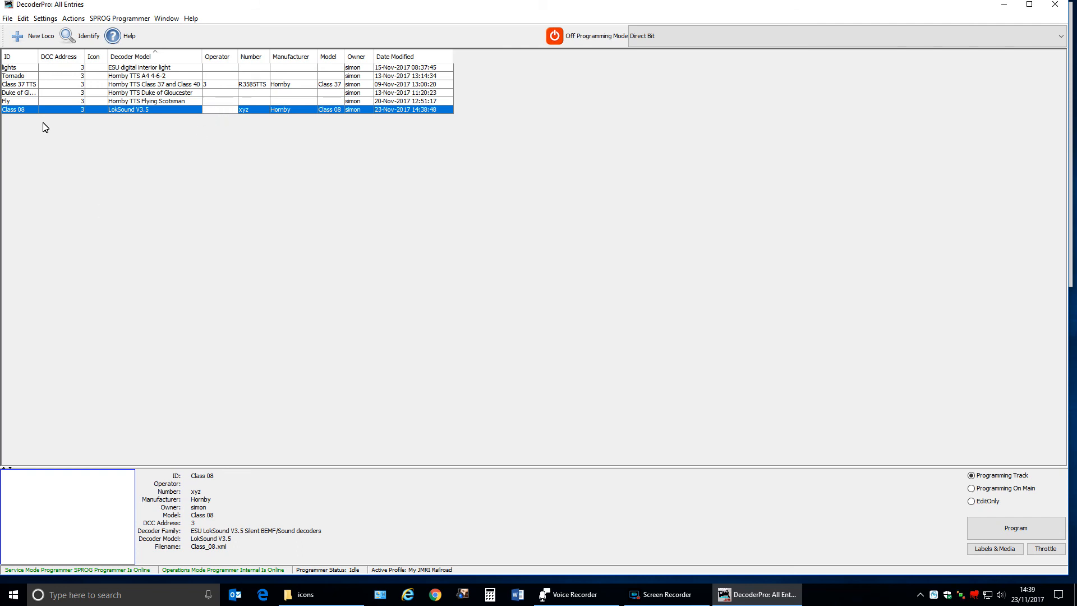
key(Return)
View the Class 37 TTS roster details, then open a throttle for Class 08 to examine its function buttons.
click(164, 102)
click(171, 86)
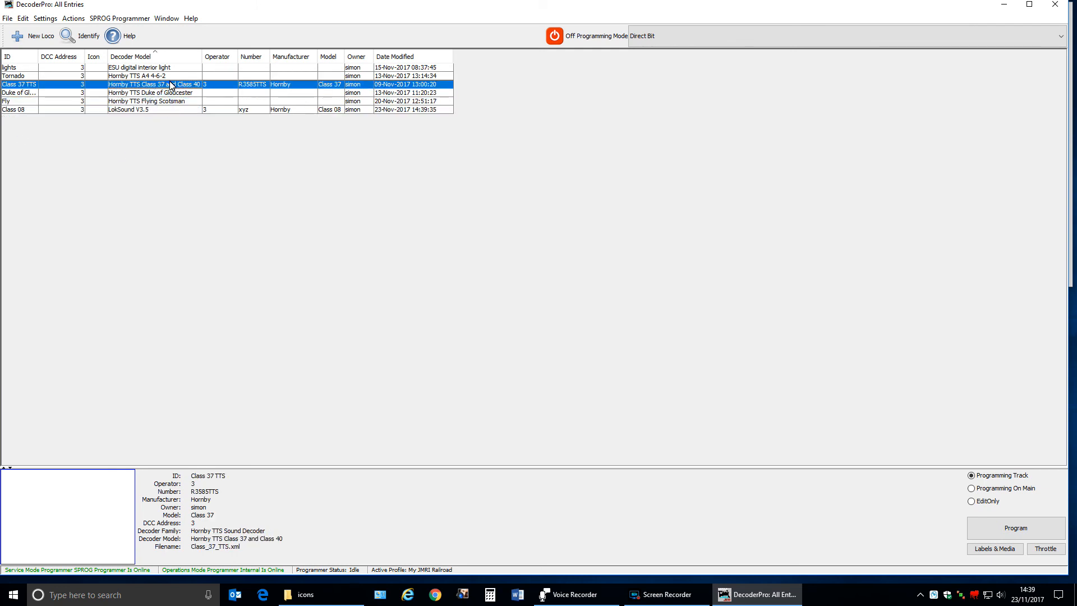
click(144, 111)
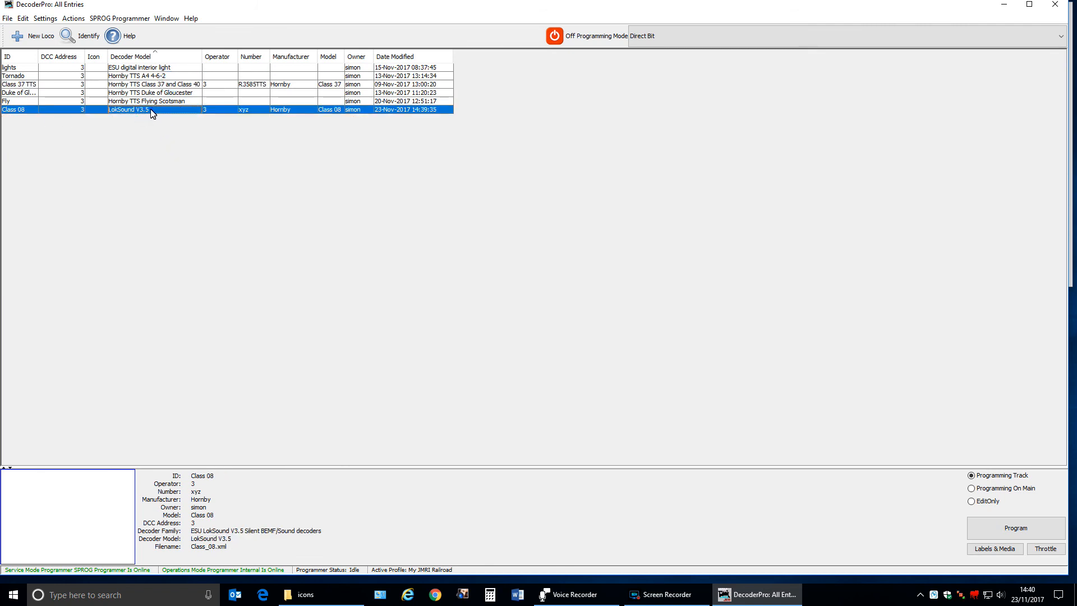
right_click(152, 111)
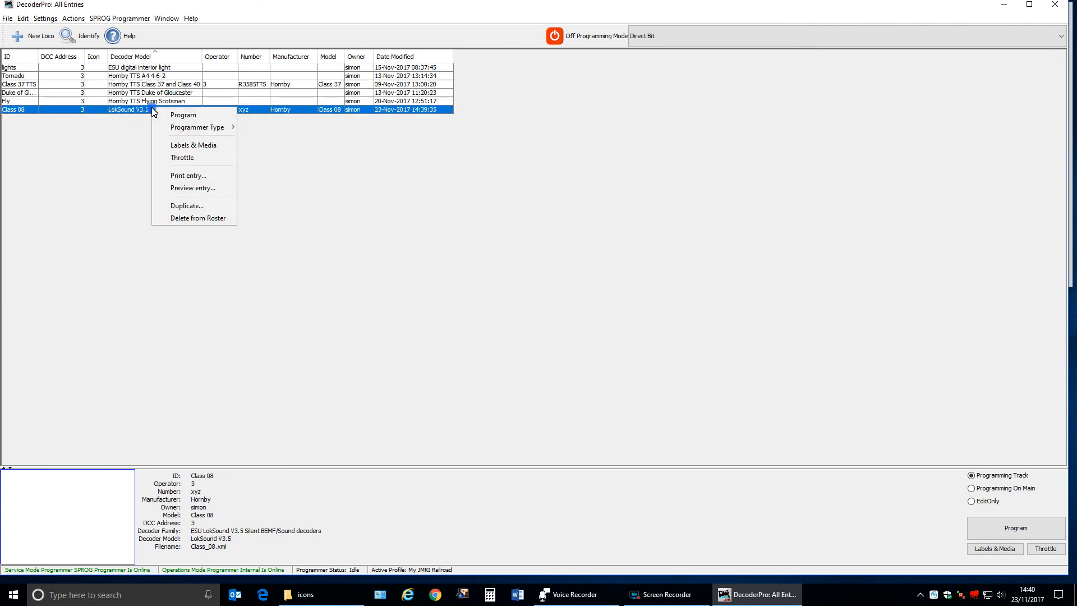
click(182, 158)
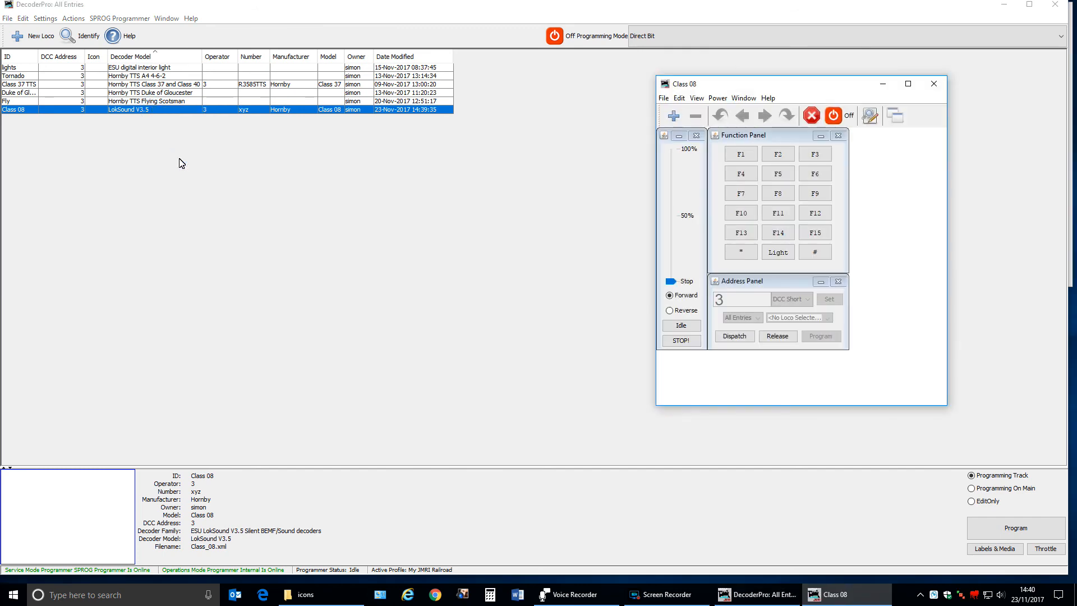
drag(733, 85, 574, 95)
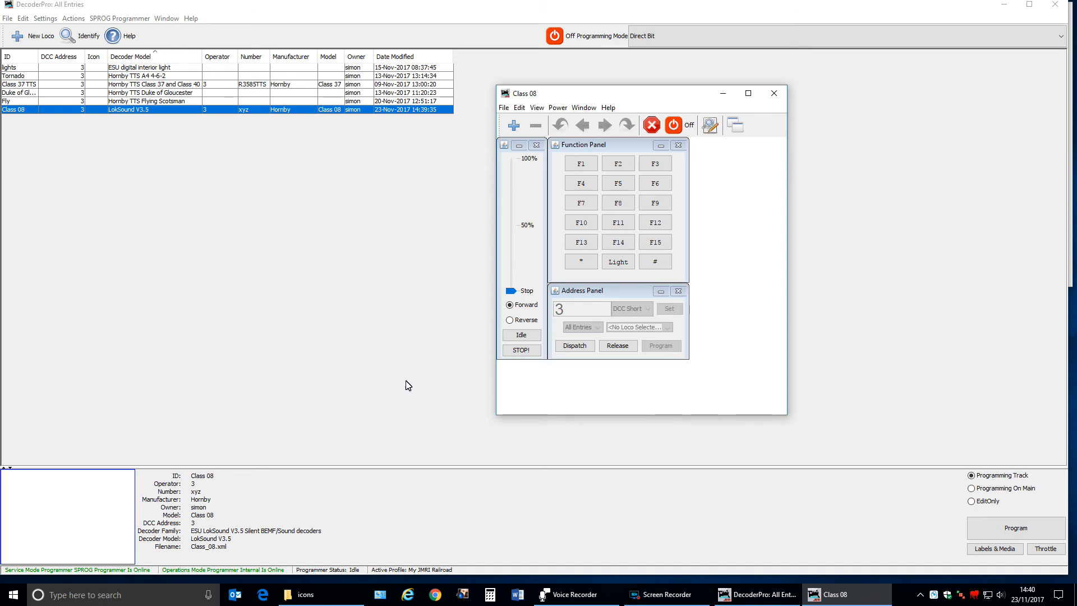
Change the Class 08 function 1 label to Start and save the labels to the roster.
click(991, 552)
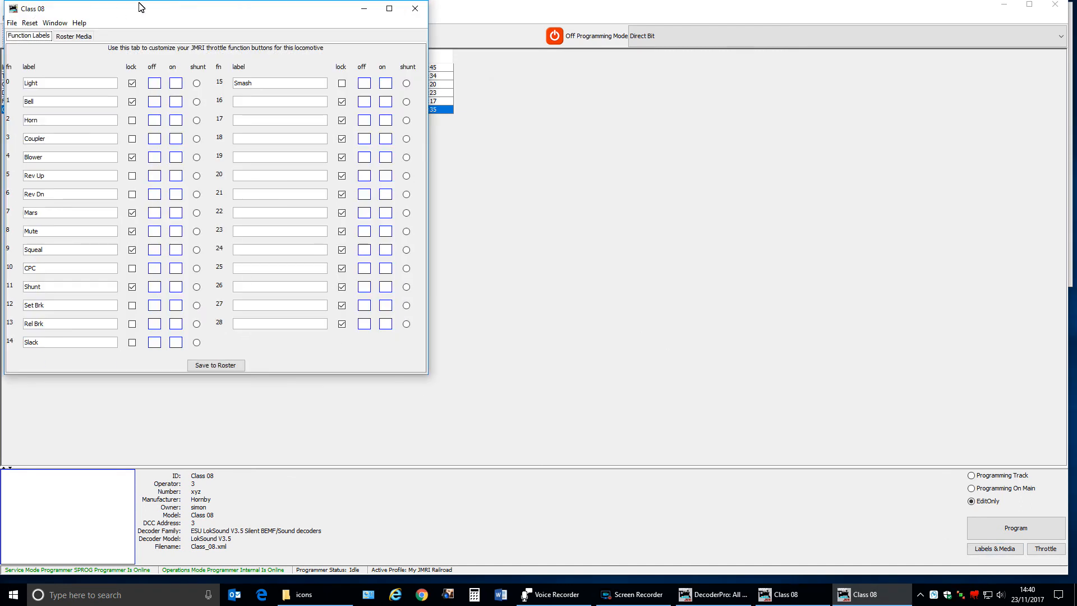
drag(247, 8, 541, 17)
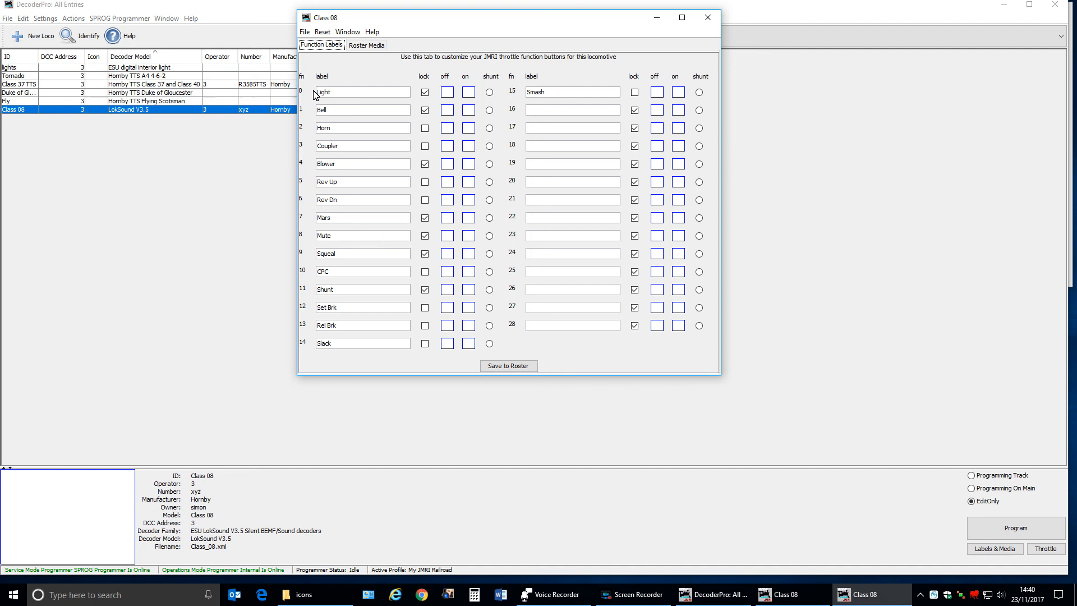
click(330, 113)
key(BackSpace)
key(BackSpace)
key(BackSpace)
key(BackSpace)
text(Start)
click(515, 368)
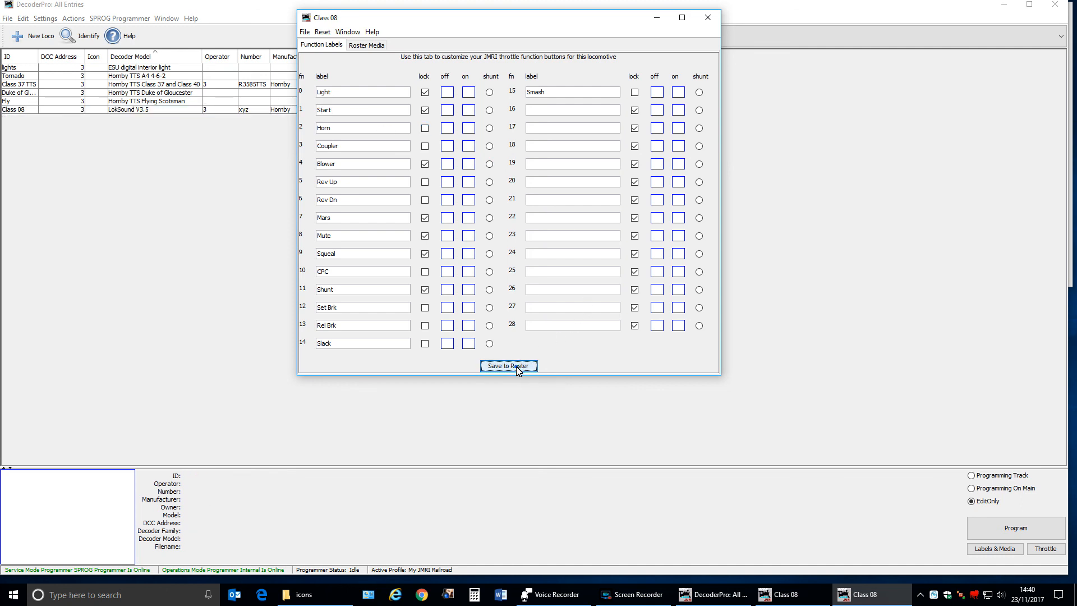
click(706, 22)
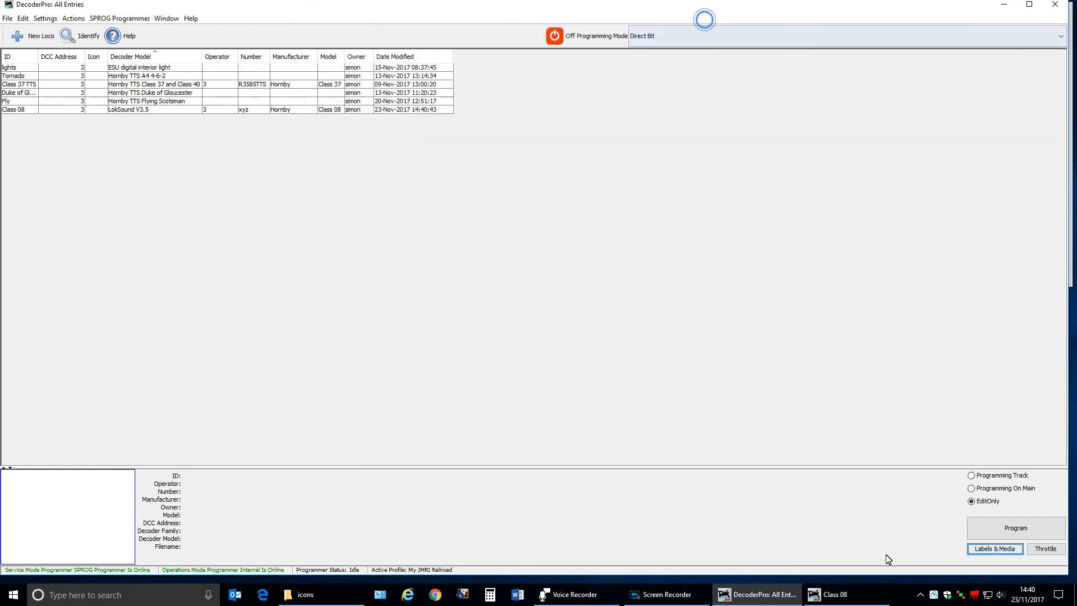
Close the old Class 08 throttle and open a new one from the roster entry to load the saved labels.
click(825, 595)
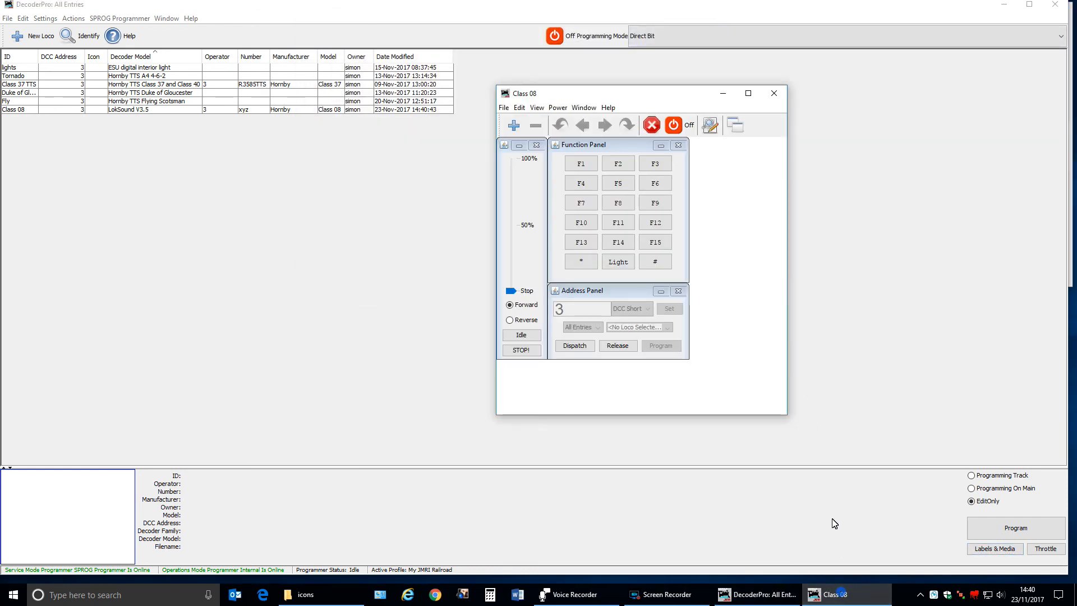
click(776, 96)
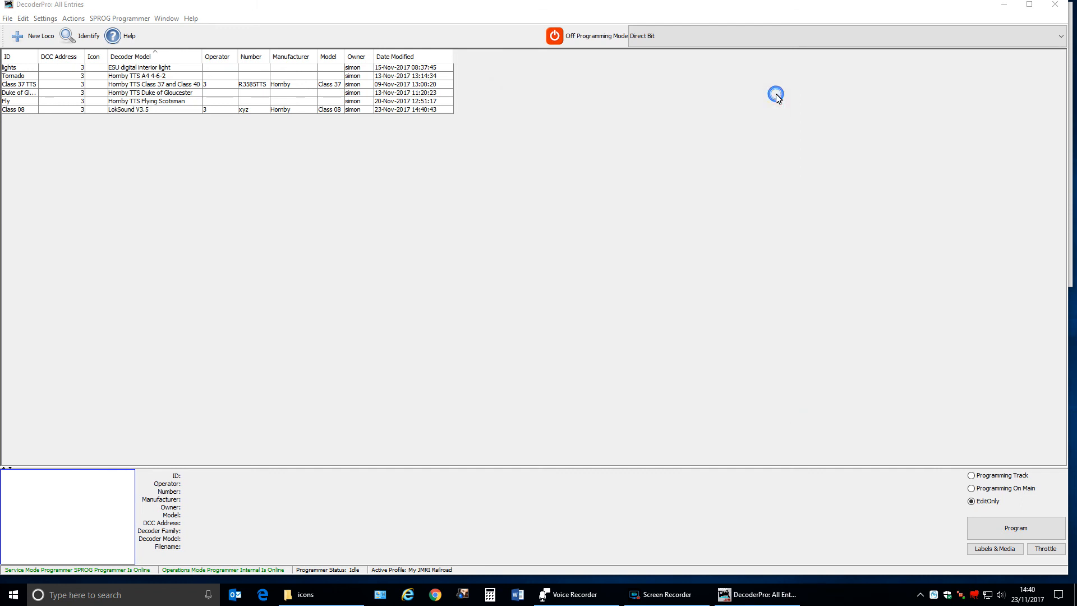
click(128, 103)
click(129, 109)
right_click(130, 109)
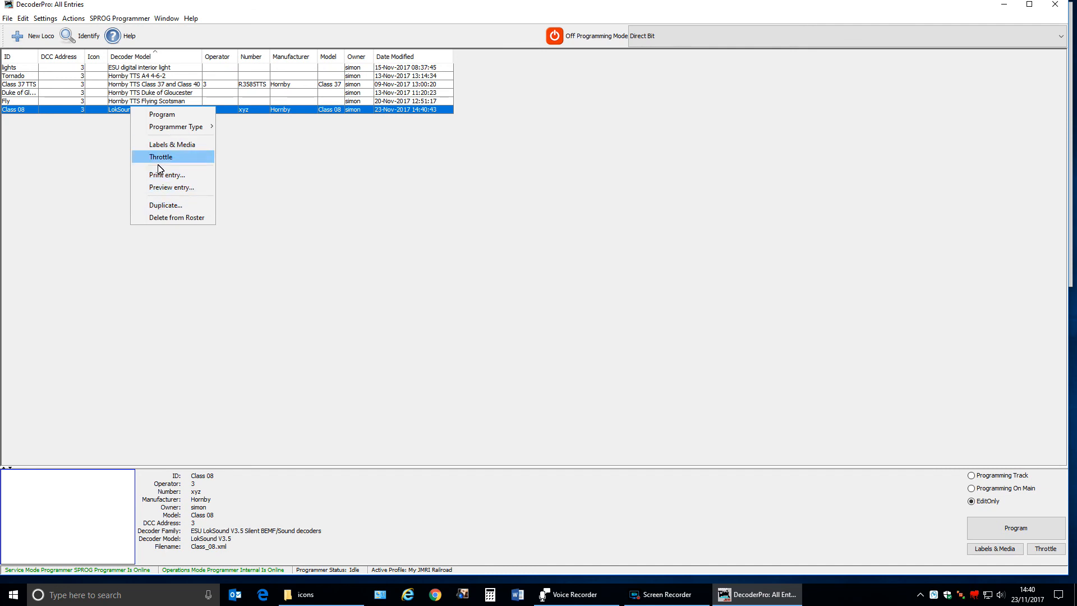
mouse_move(163, 127)
click(150, 157)
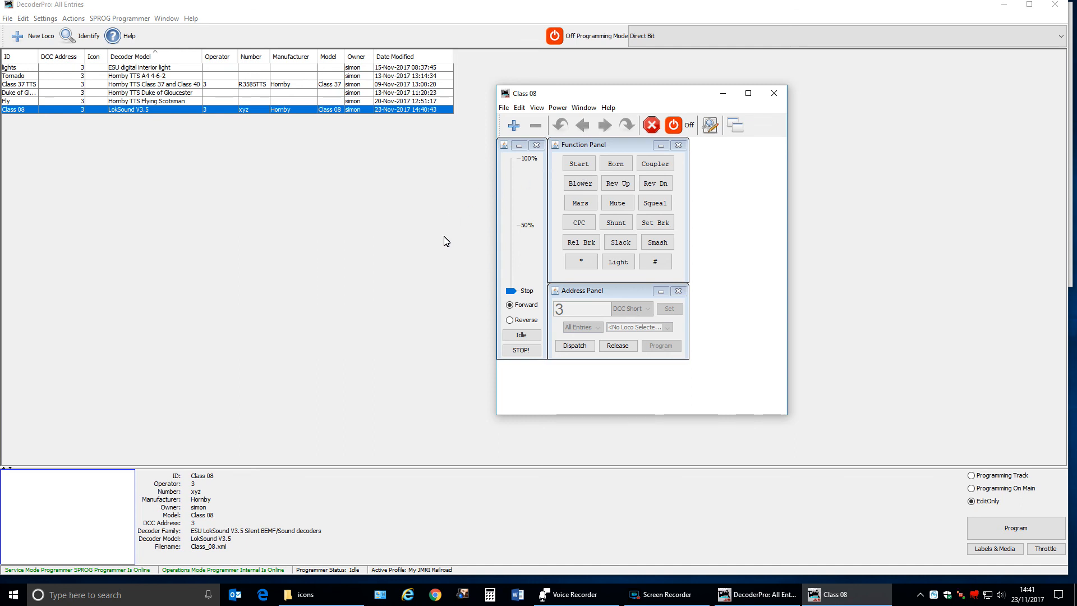
mouse_move(634, 101)
mouse_down()
mouse_move(573, 120)
mouse_move(624, 107)
mouse_up()
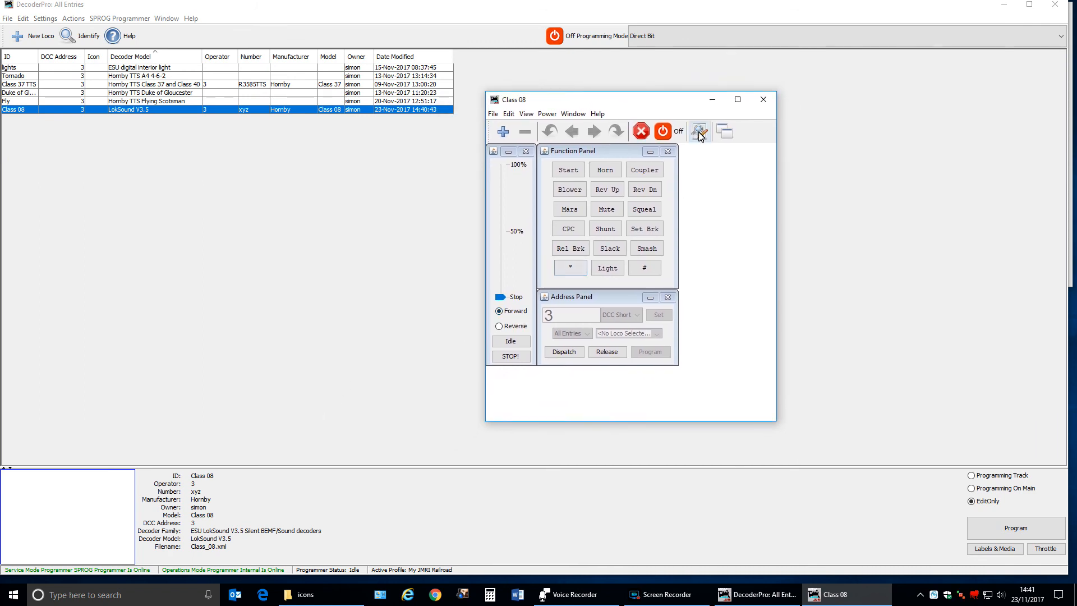
Test the Start and Horn functions with track power on, switch Start and the power off, and close the throttle.
click(669, 134)
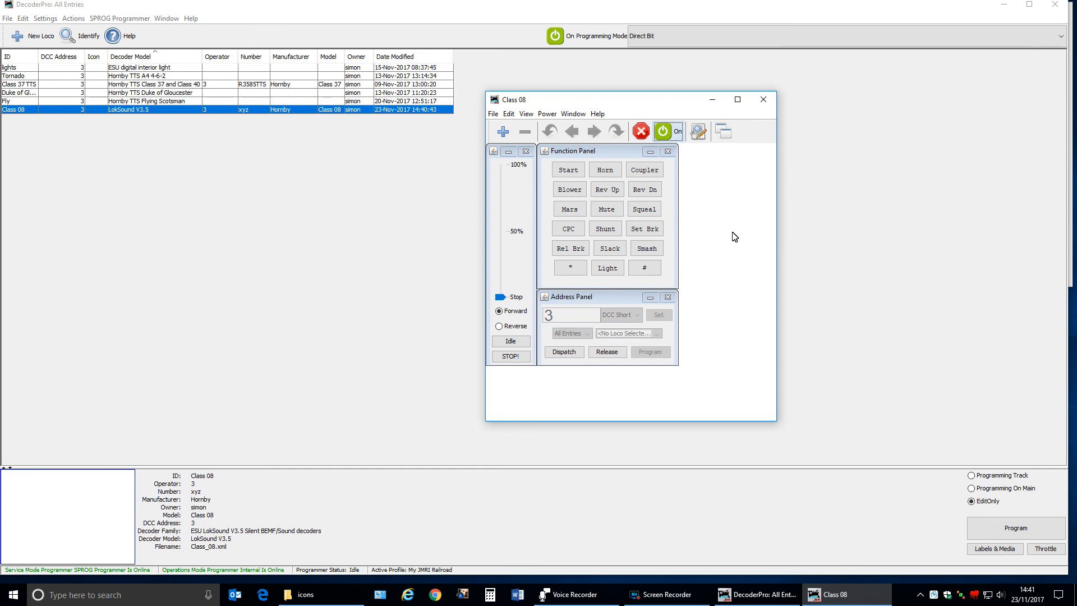
click(565, 172)
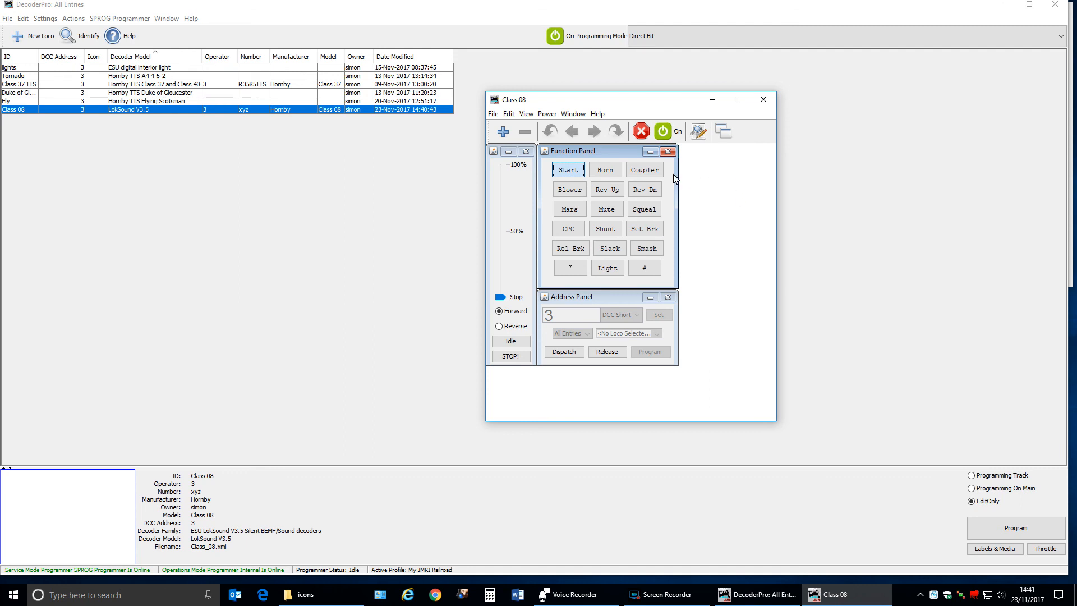
click(608, 169)
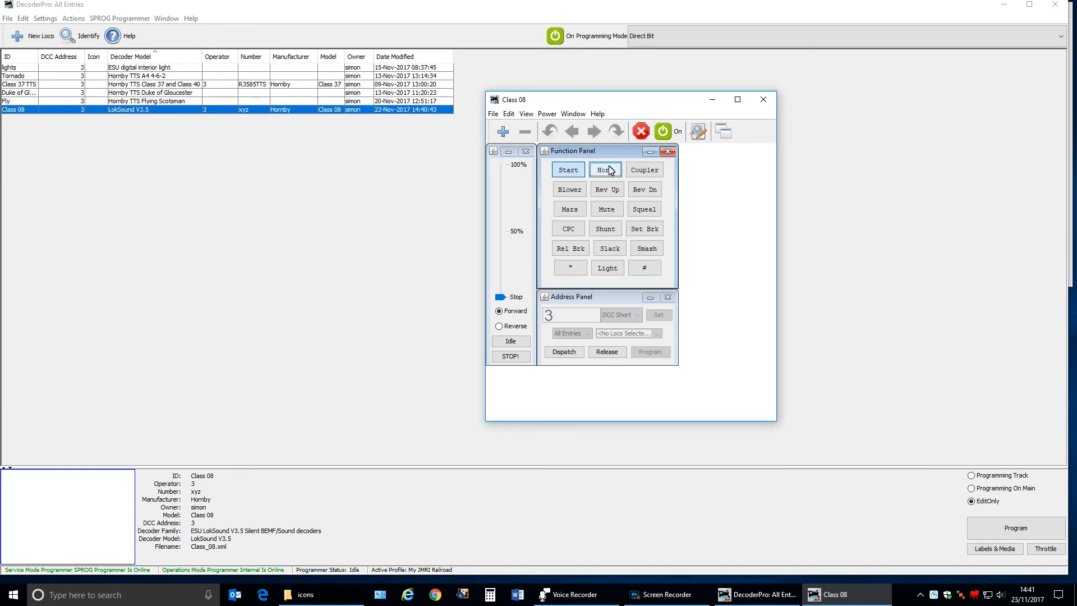
click(574, 172)
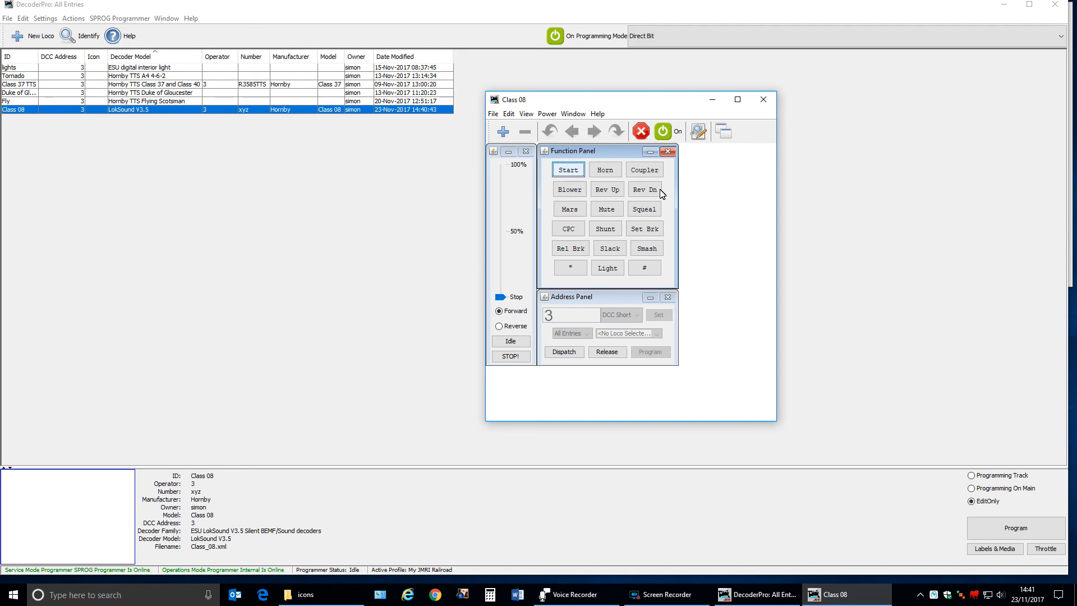
click(662, 131)
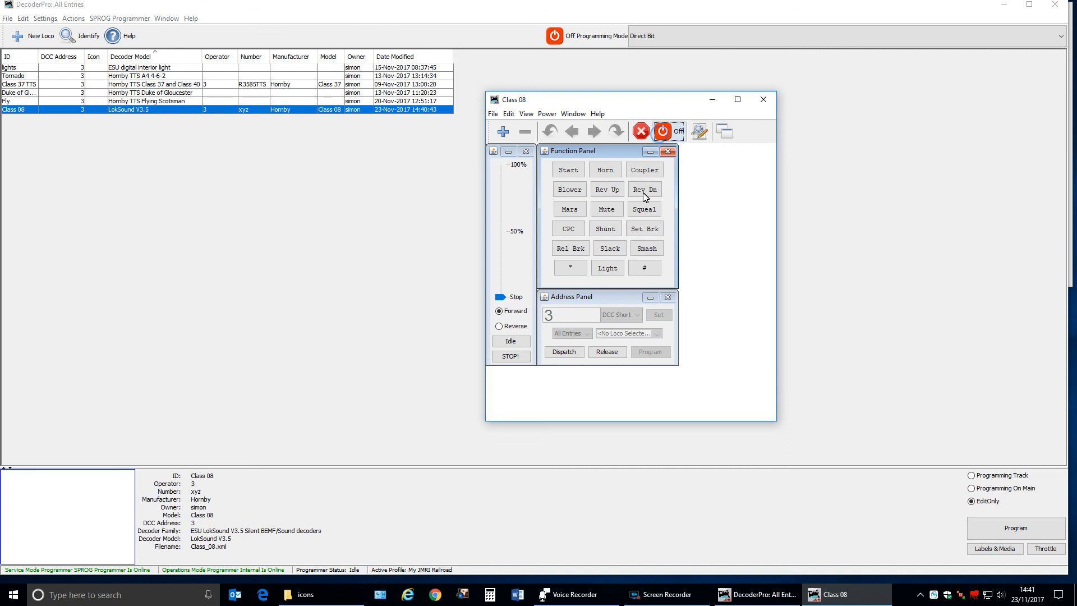
click(763, 102)
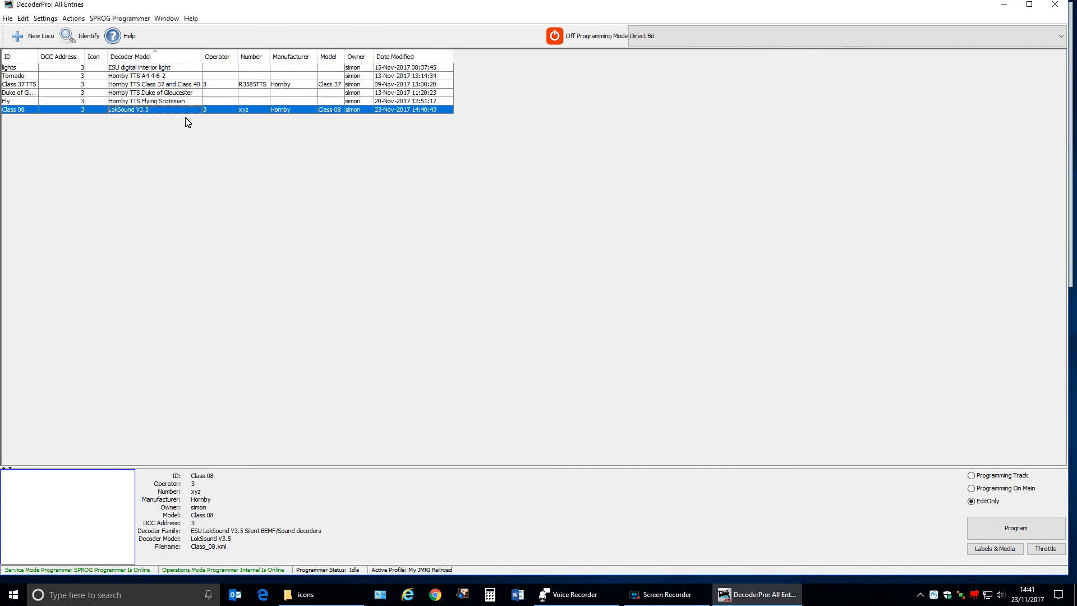